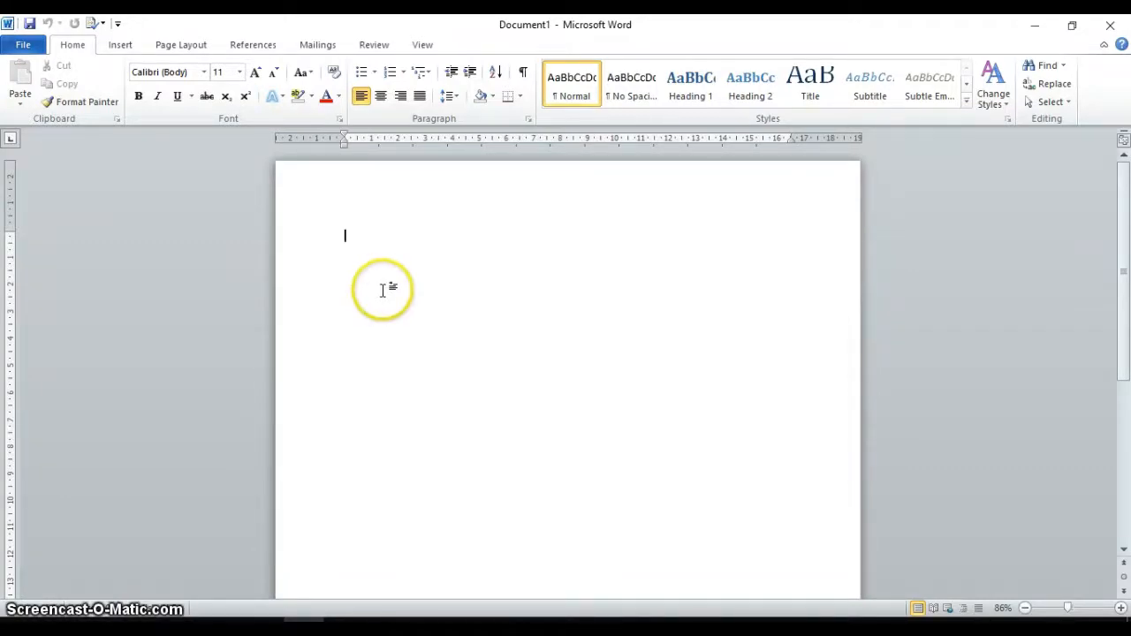
# Step: Enter the heading "BAB I" with "PENDAHULUAN" on the line below it, both centred
pyautogui.write('AB I')
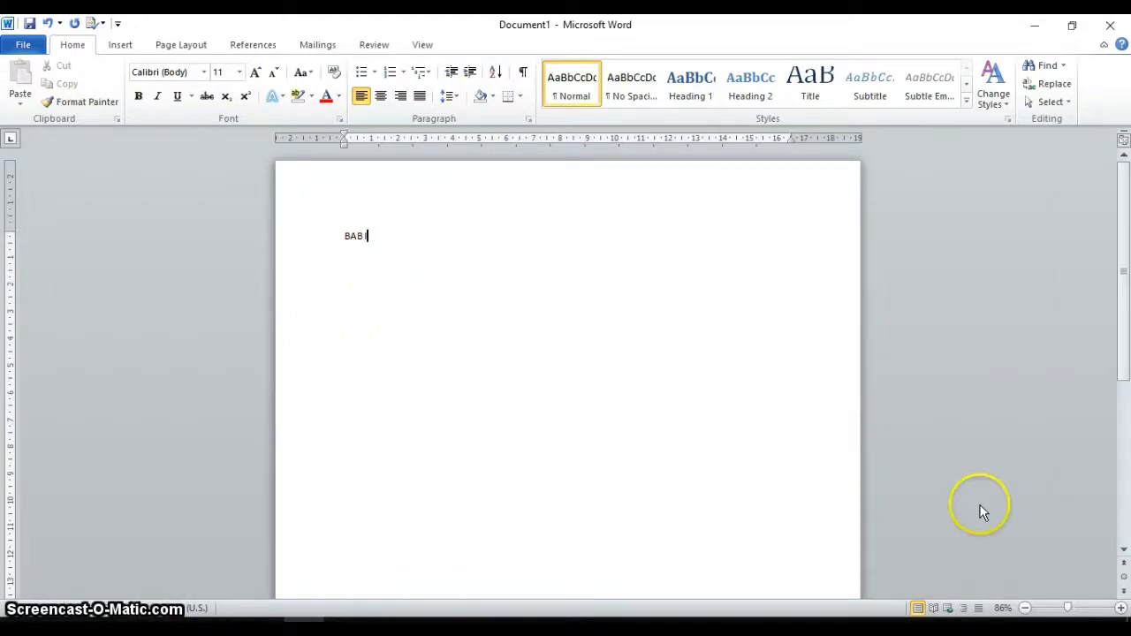
pyautogui.click(1123, 608)
pyautogui.click(1123, 609)
pyautogui.click(1123, 609)
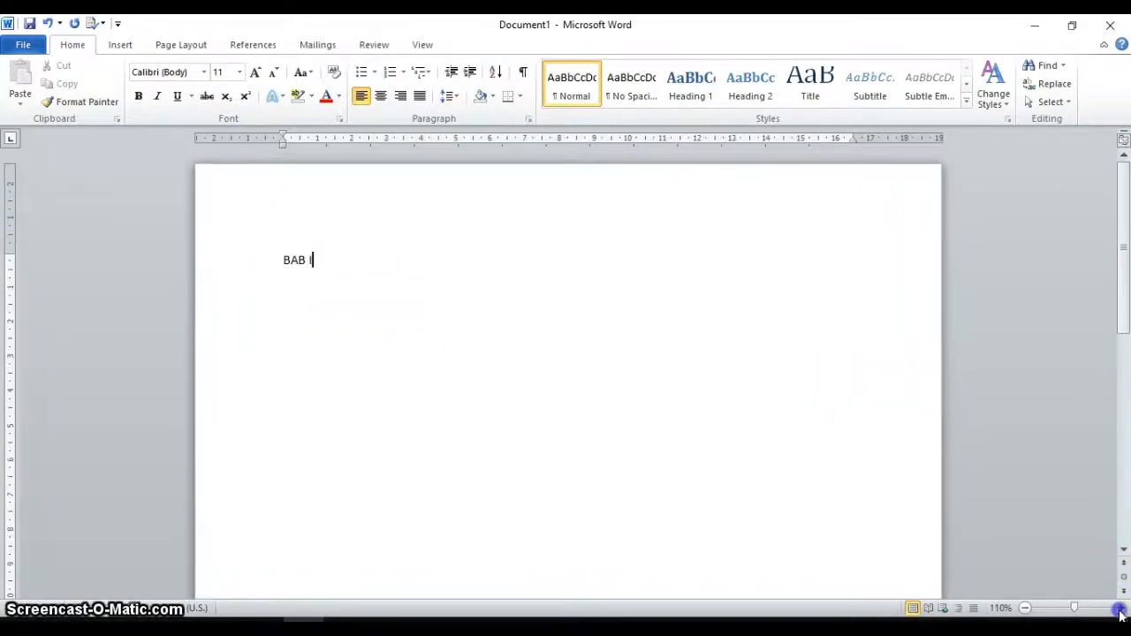
pyautogui.click(1122, 610)
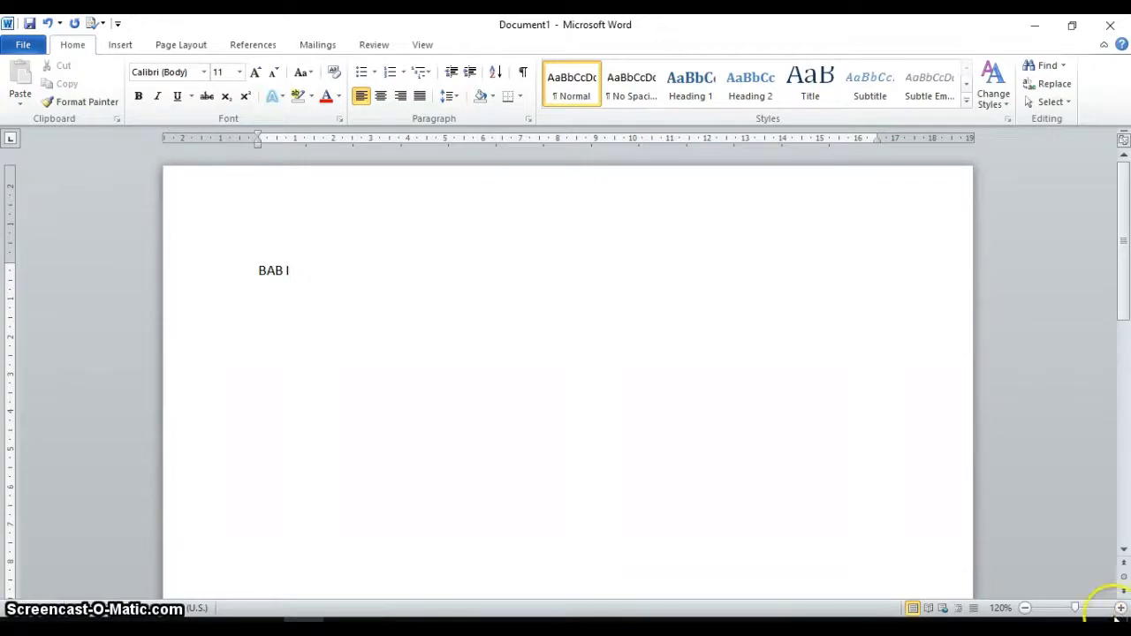
pyautogui.click(378, 100)
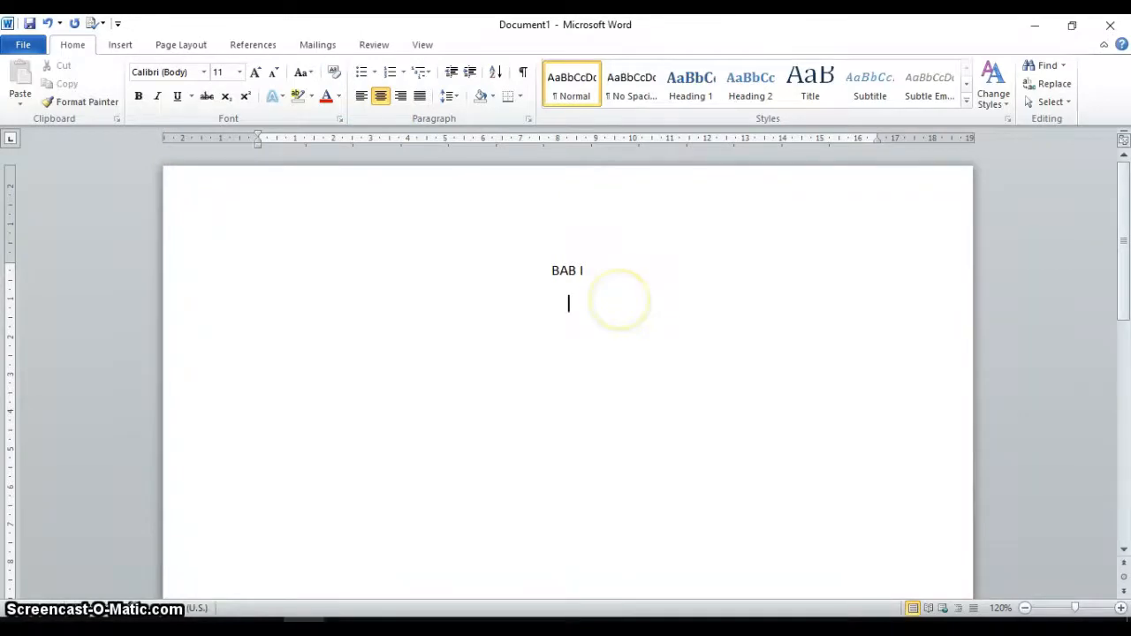
pyautogui.write('PENDAHULUAN')
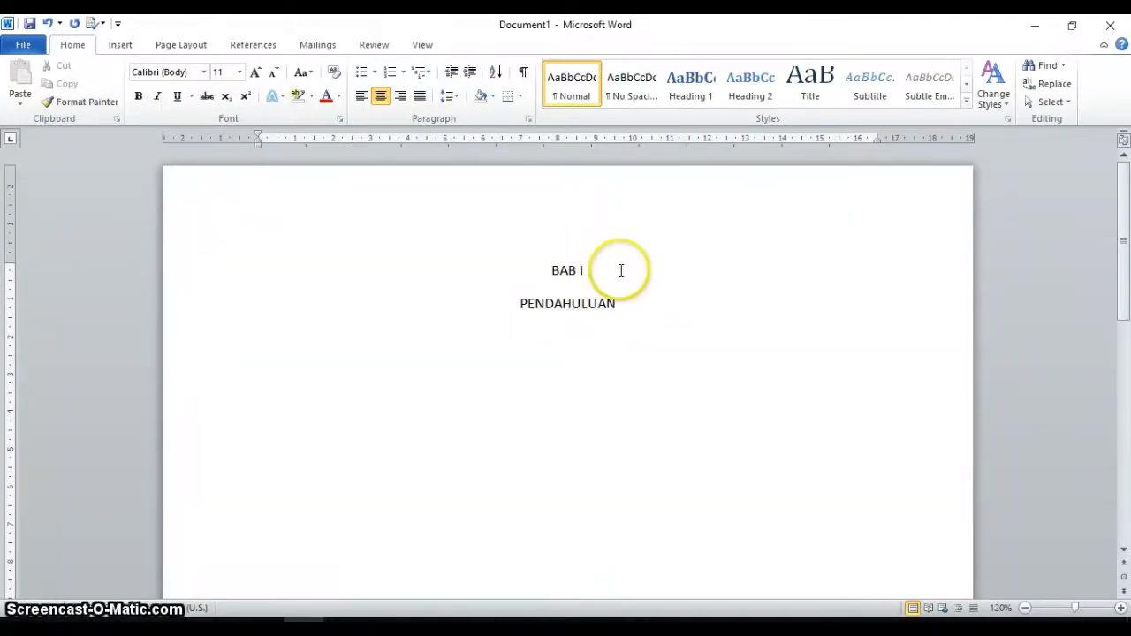
# Step: Format both heading lines, BAB I and PENDAHULUAN, in bold with font size 14
pyautogui.moveTo(530, 270); pyautogui.dragTo(639, 300)
pyautogui.click(139, 96)
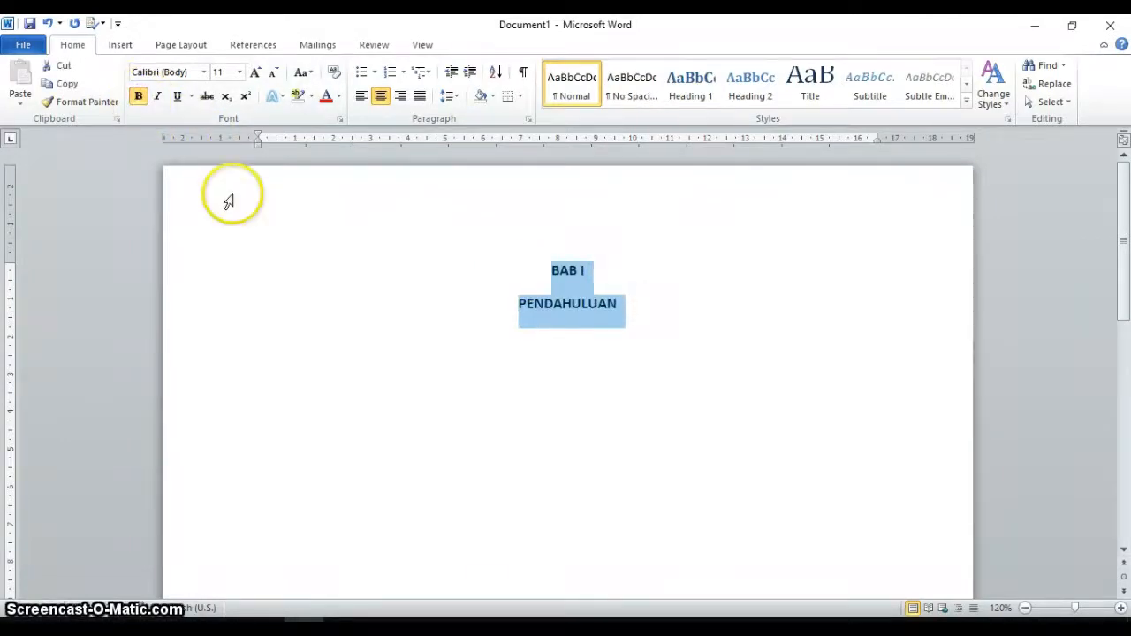
pyautogui.click(238, 73)
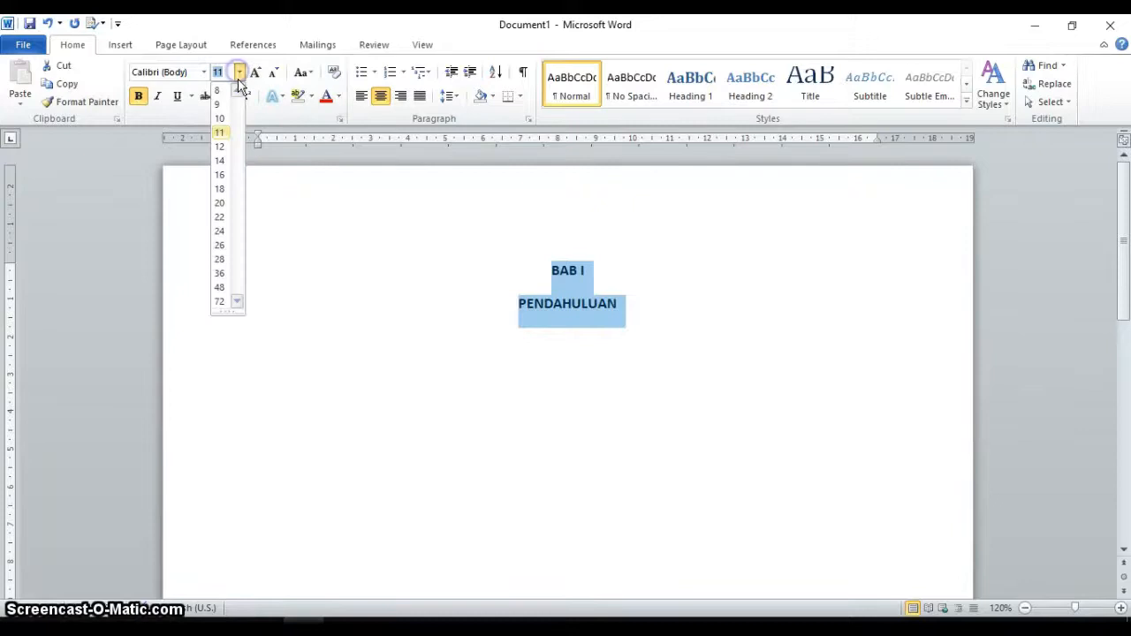
pyautogui.click(220, 160)
pyautogui.click(741, 333)
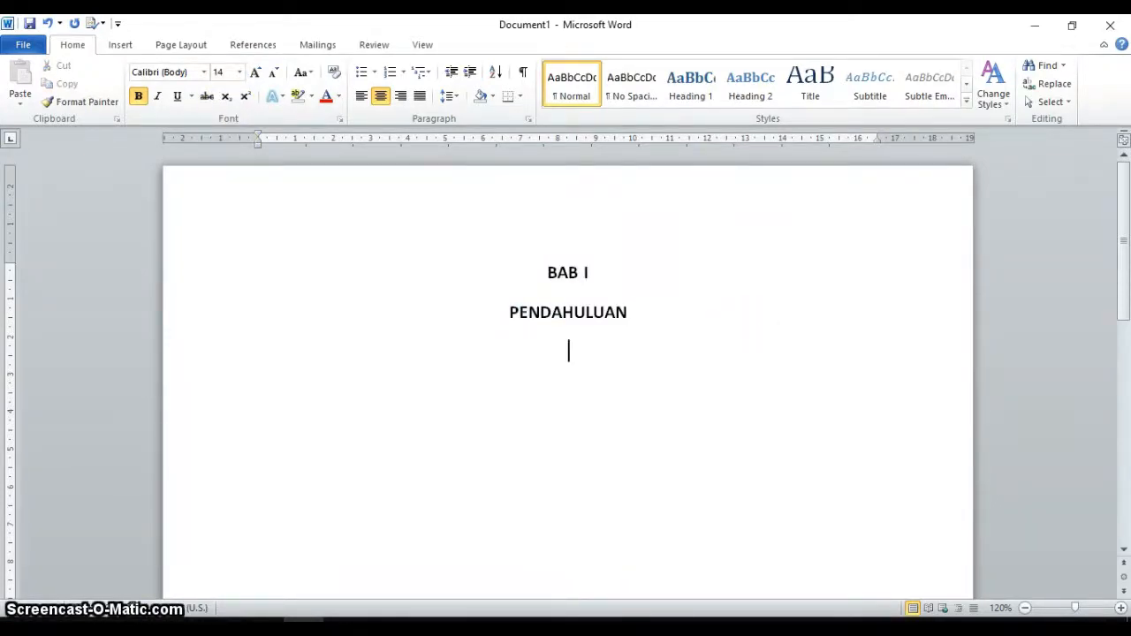
# Step: Add blank lines below the headings until the document extends onto a fifth page
pyautogui.press('Return')
pyautogui.press('Return')
pyautogui.press('Return')
pyautogui.press('Return')
pyautogui.press('Return')
pyautogui.press('Return')
pyautogui.press('Return')
pyautogui.press('Return')
pyautogui.press('Return')
pyautogui.press('Return')
pyautogui.press('Return')
pyautogui.press('Return')
pyautogui.press('Return')
pyautogui.press('Return')
pyautogui.press('Return')
pyautogui.press('Return')
pyautogui.press('Return')
pyautogui.press('Return')
pyautogui.press('Return')
pyautogui.press('Return')
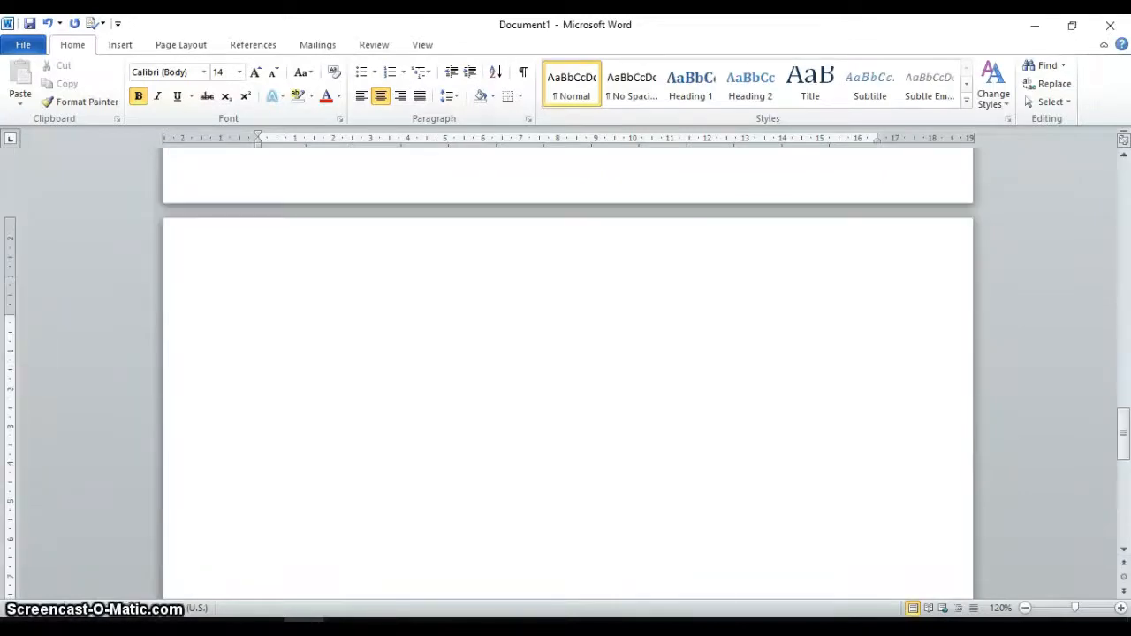
pyautogui.press('Return')
pyautogui.press('Return')
pyautogui.press('Return')
pyautogui.press('Return')
pyautogui.press('Return')
pyautogui.press('Return')
pyautogui.press('Return')
pyautogui.press('Return')
pyautogui.press('Return')
pyautogui.press('Return')
pyautogui.press('Return')
pyautogui.press('Return')
pyautogui.press('Return')
pyautogui.press('Return')
pyautogui.press('Return')
pyautogui.press('Return')
pyautogui.press('Return')
pyautogui.press('Return')
pyautogui.press('Return')
pyautogui.press('Return')
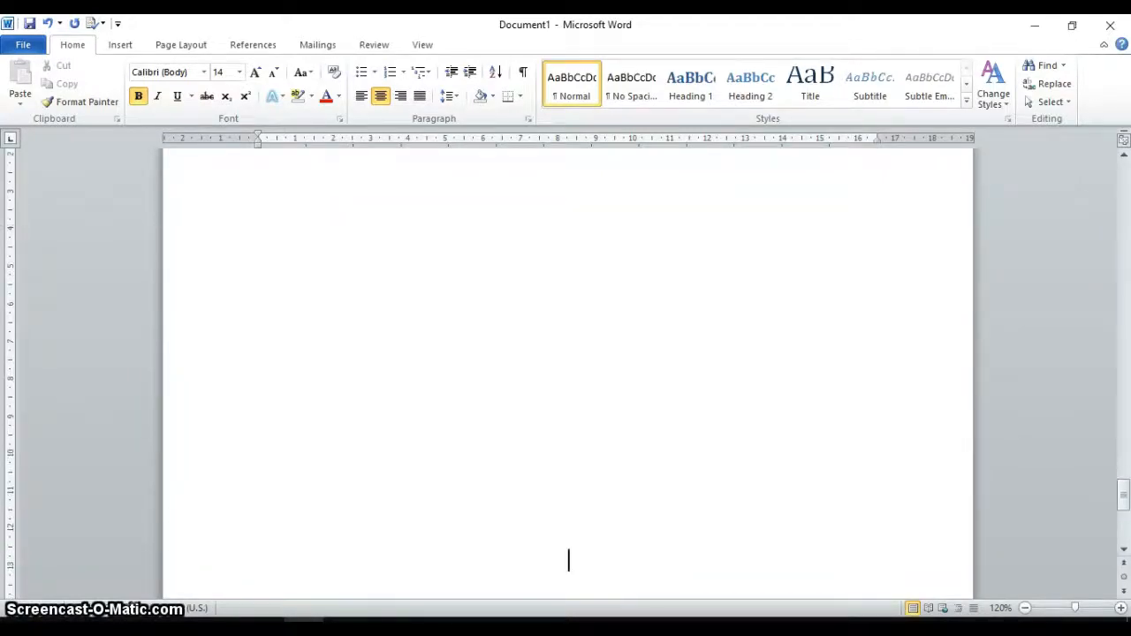
pyautogui.press('Return')
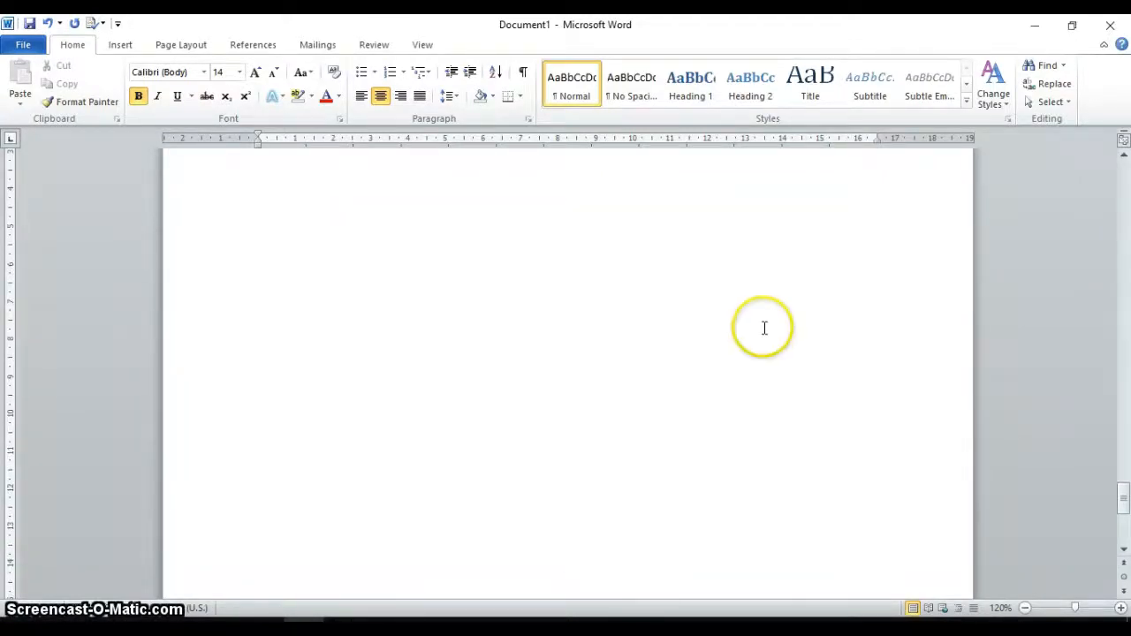
# Step: Review all the document's pages side by side at reduced size, and return to the BAB I heading on the first page
pyautogui.scroll(8, 762, 321)
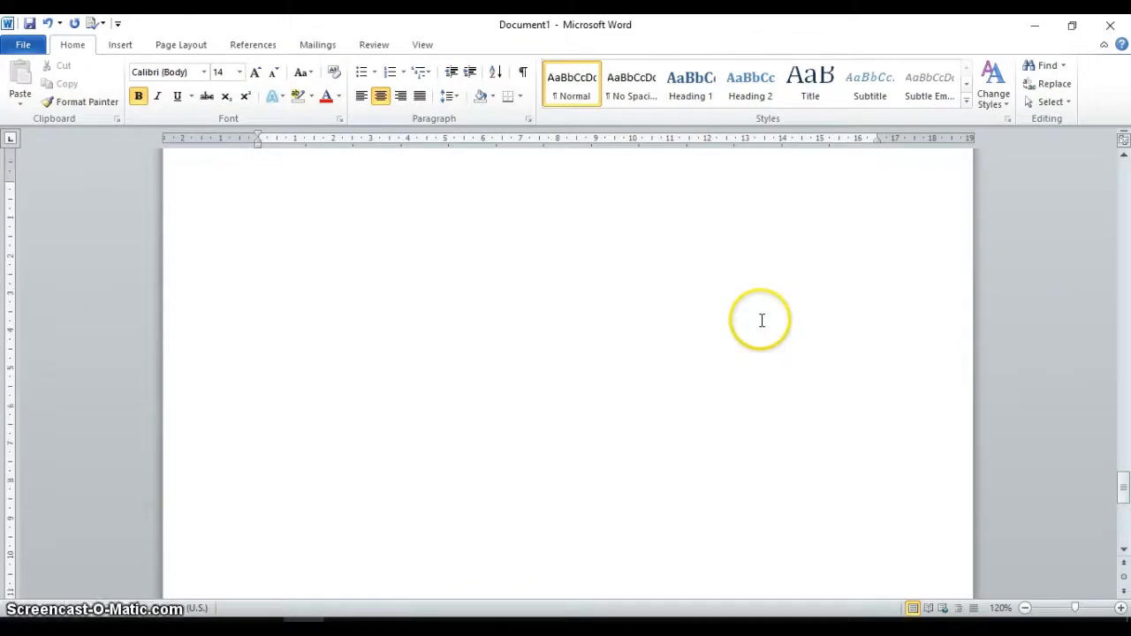
pyautogui.click(1026, 608)
pyautogui.click(1026, 608)
pyautogui.click(1026, 608)
pyautogui.click(1026, 608)
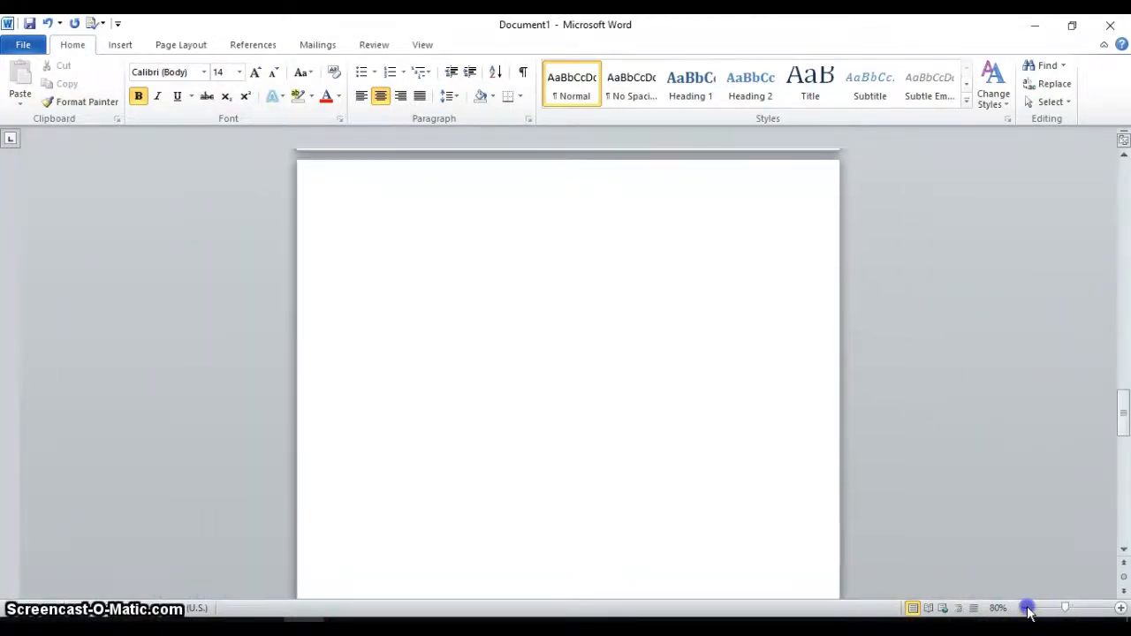
pyautogui.click(1026, 608)
pyautogui.click(1026, 608)
pyautogui.click(1026, 608)
pyautogui.click(1026, 608)
pyautogui.click(1025, 608)
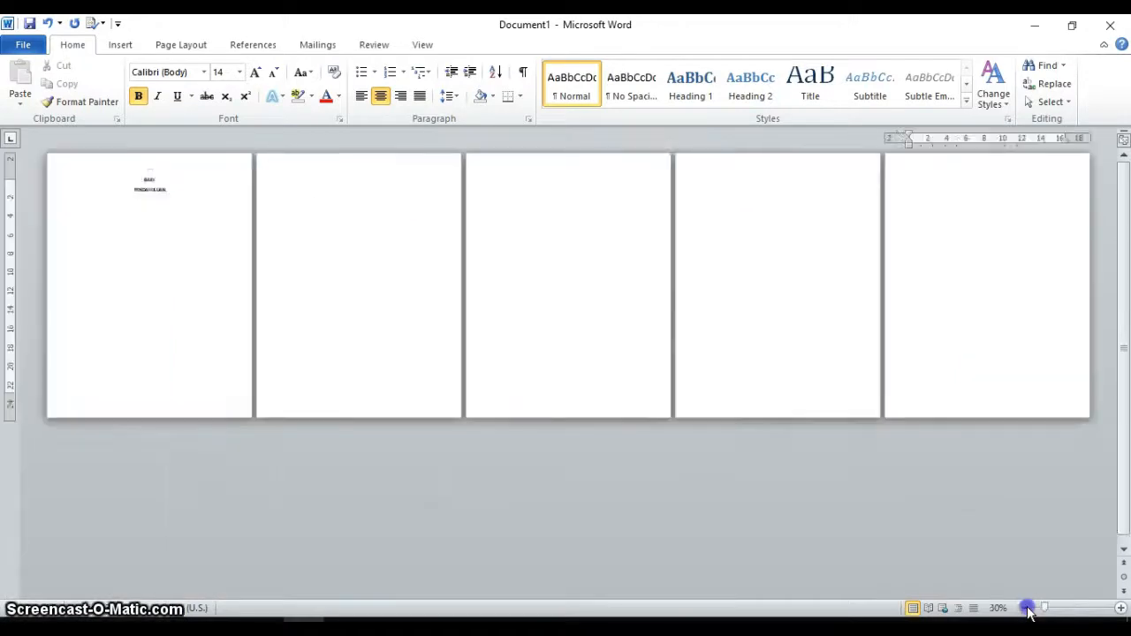
pyautogui.click(1026, 608)
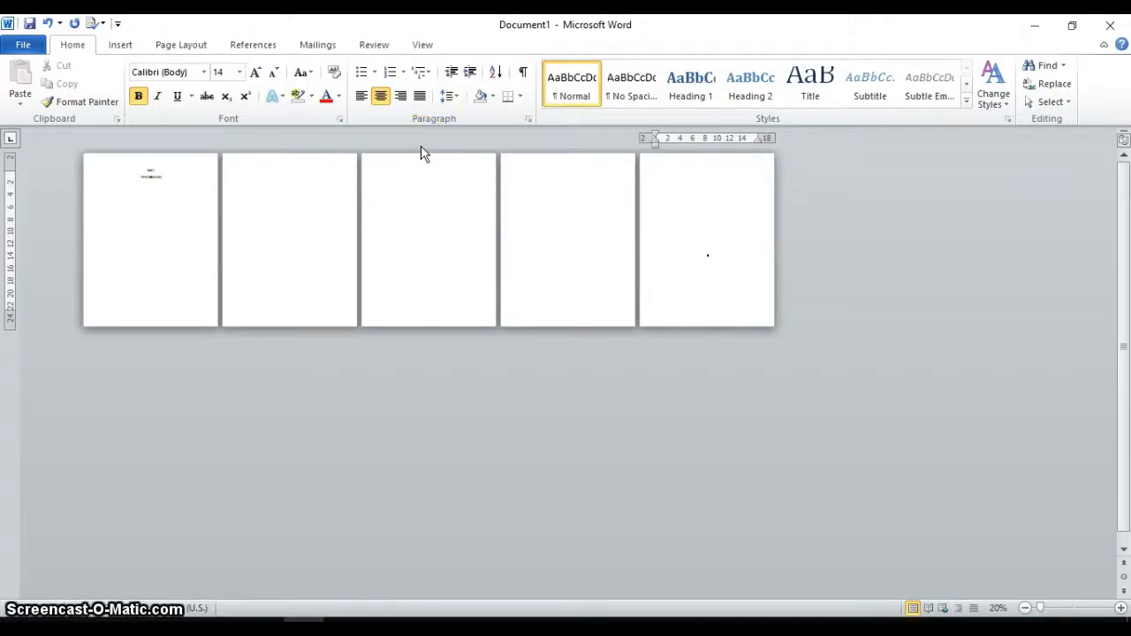
pyautogui.click(1121, 608)
pyautogui.click(1120, 608)
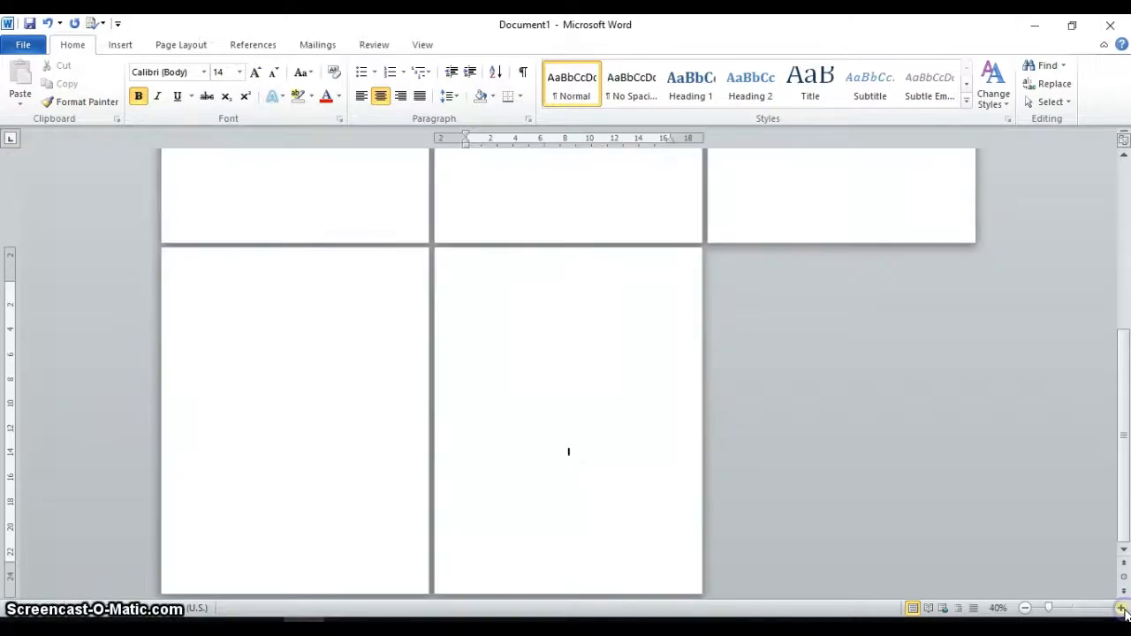
pyautogui.click(1122, 609)
pyautogui.click(1122, 609)
pyautogui.click(1122, 609)
pyautogui.click(1122, 609)
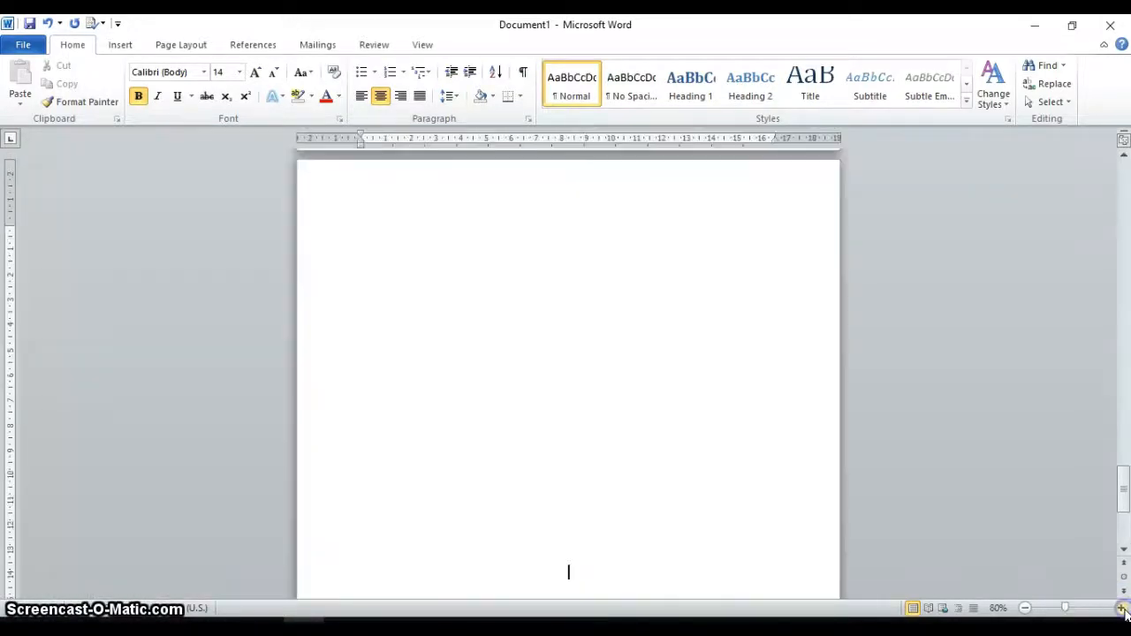
pyautogui.click(1122, 608)
pyautogui.click(1123, 609)
pyautogui.click(1122, 610)
pyautogui.scroll(5, 813, 455)
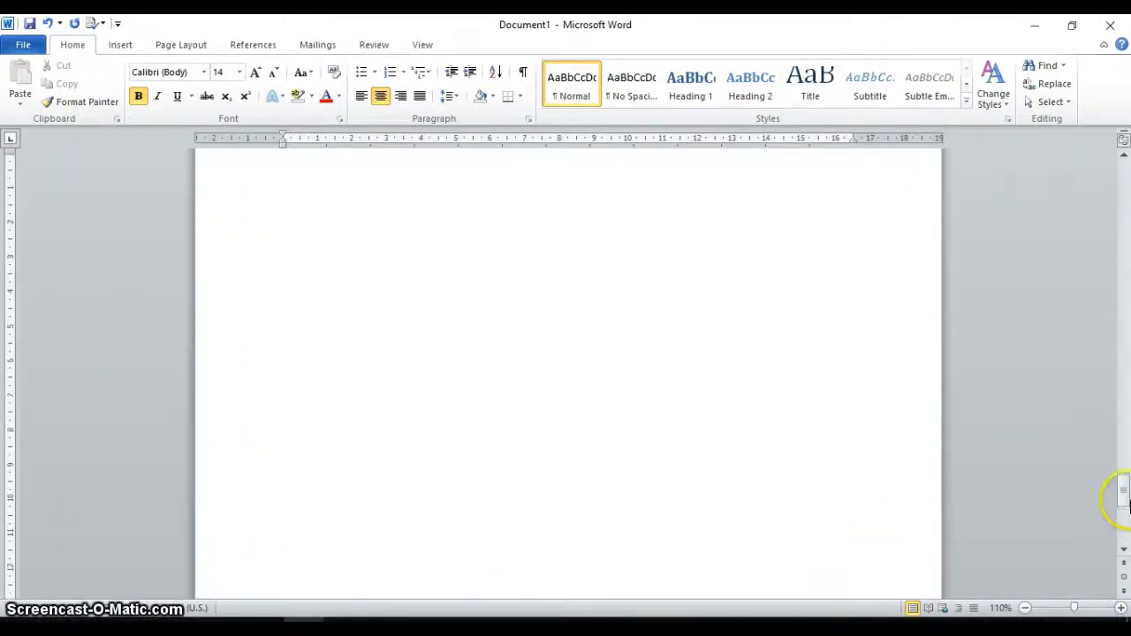
pyautogui.moveTo(1124, 496); pyautogui.dragTo(1126, 177)
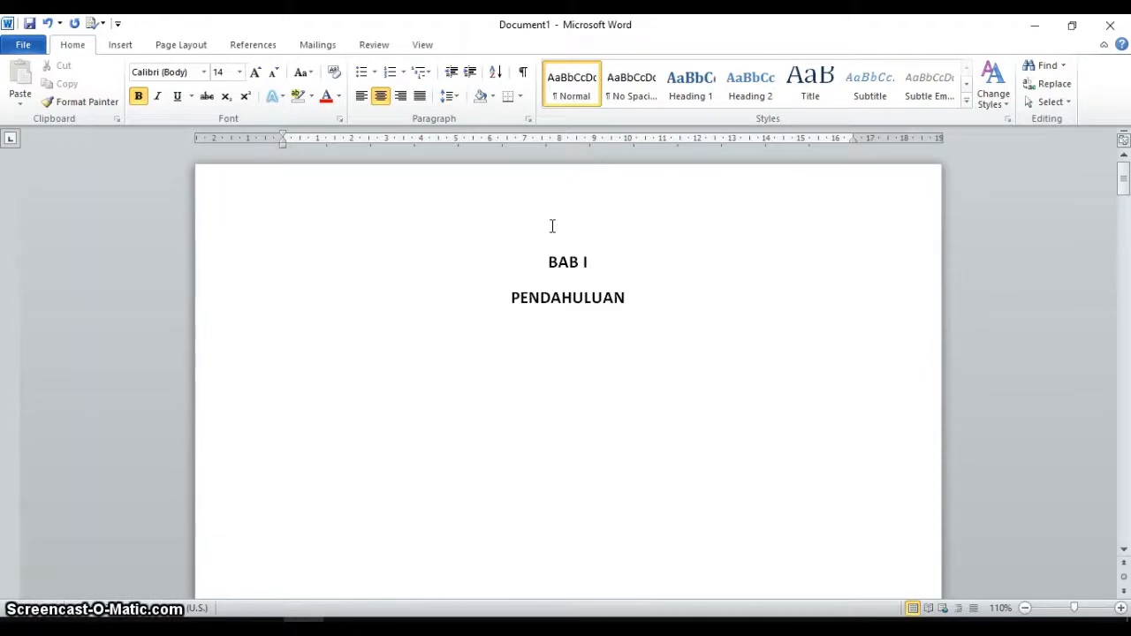
# Step: Check the page setup's margins and portrait orientation for the page with the BAB I heading
pyautogui.click(536, 256)
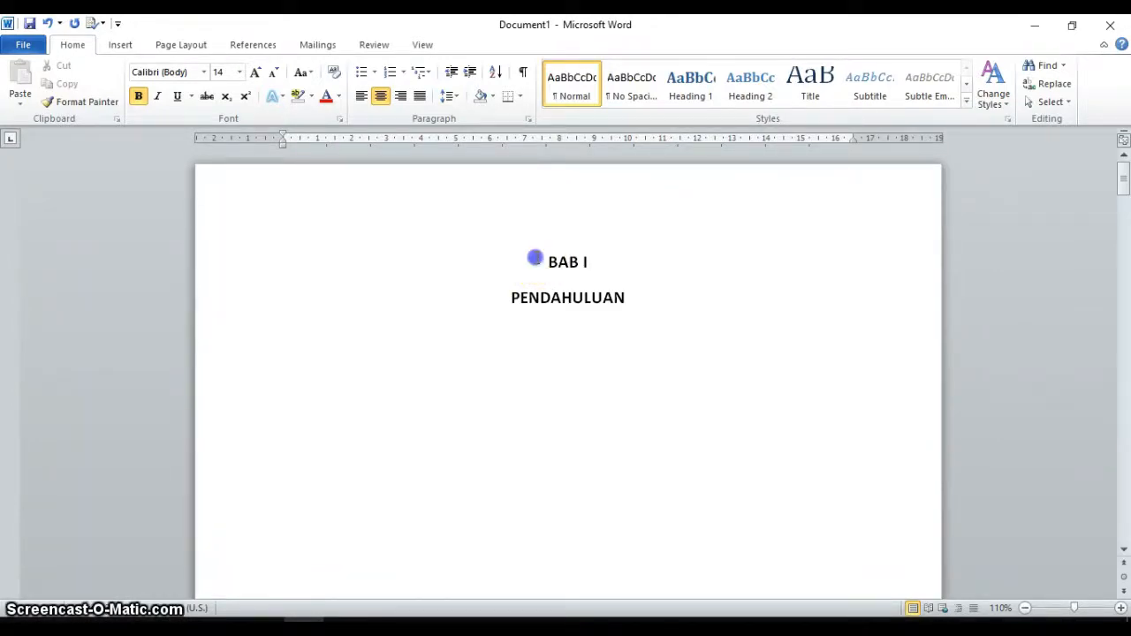
pyautogui.click(536, 258)
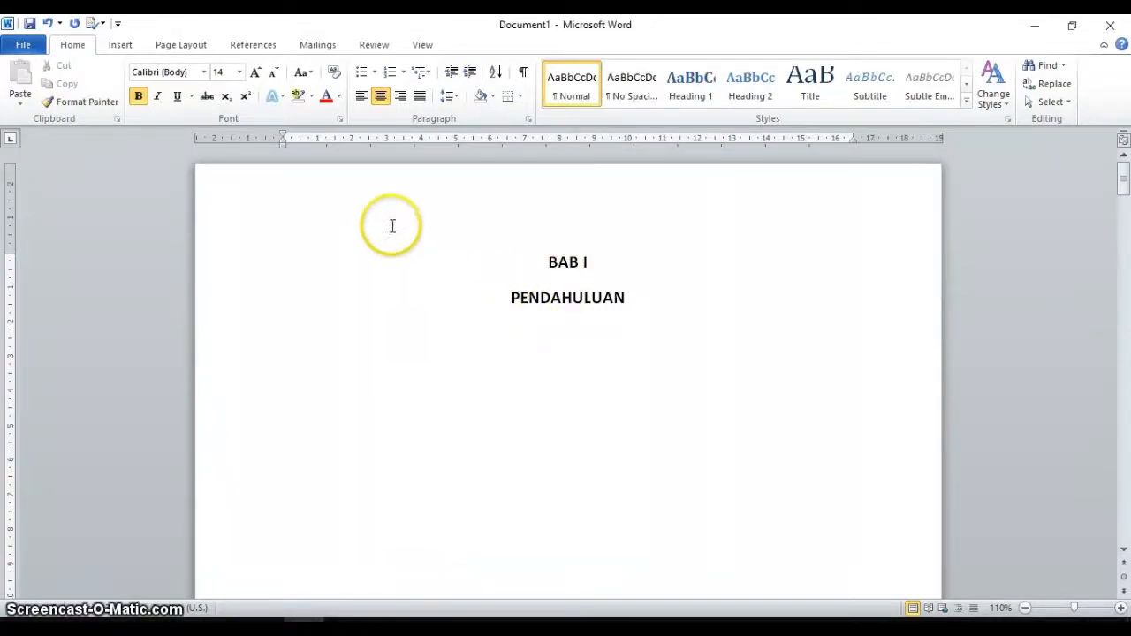
pyautogui.click(182, 45)
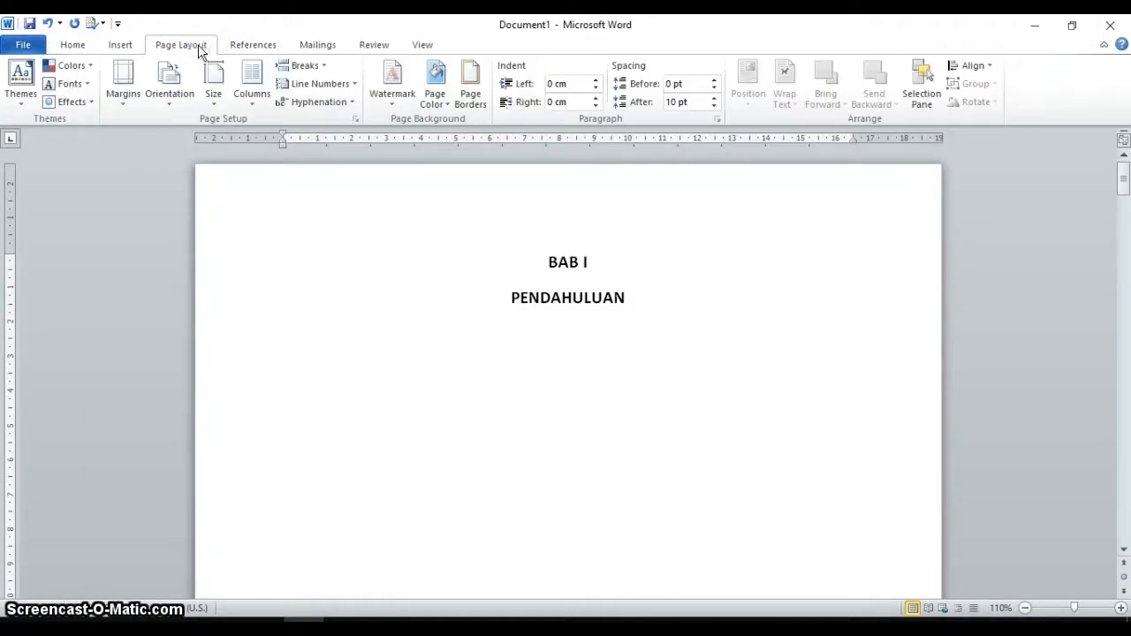
pyautogui.click(356, 118)
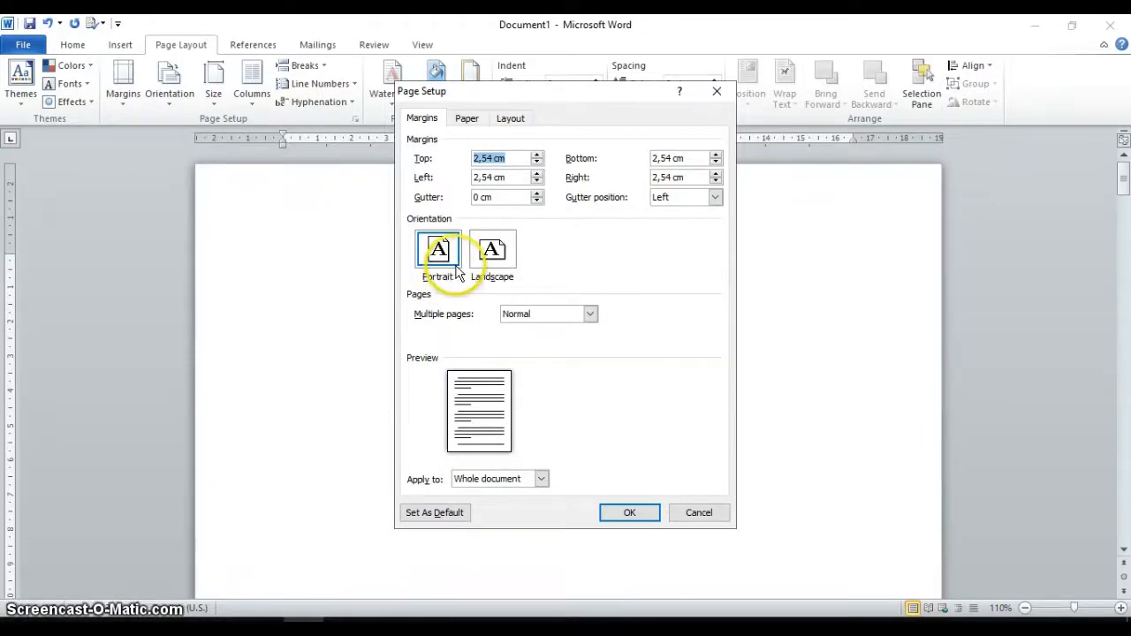
pyautogui.click(629, 514)
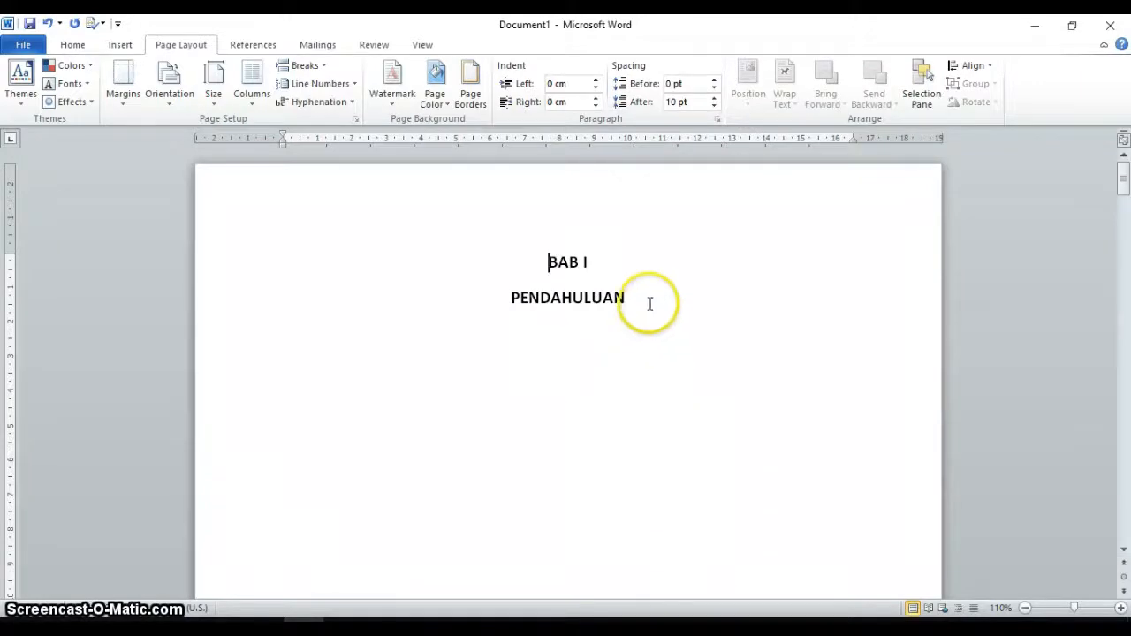
# Step: Enter the heading "LAMPIRAN" on the first line of the second page
pyautogui.scroll(-15, 648, 340)
pyautogui.click(646, 336)
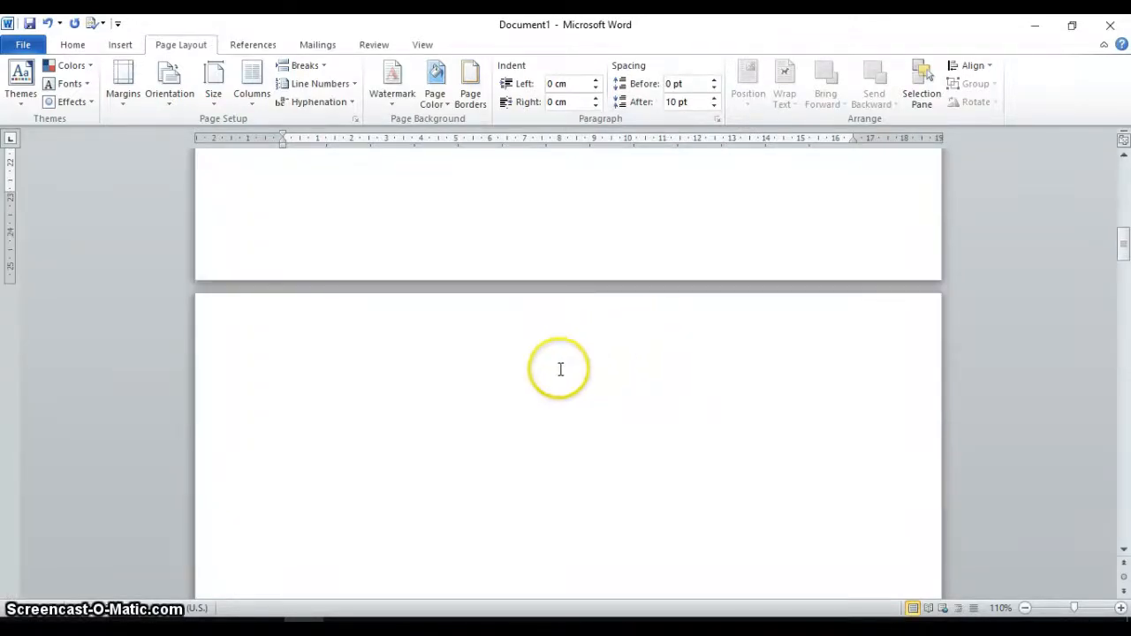
pyautogui.click(722, 374)
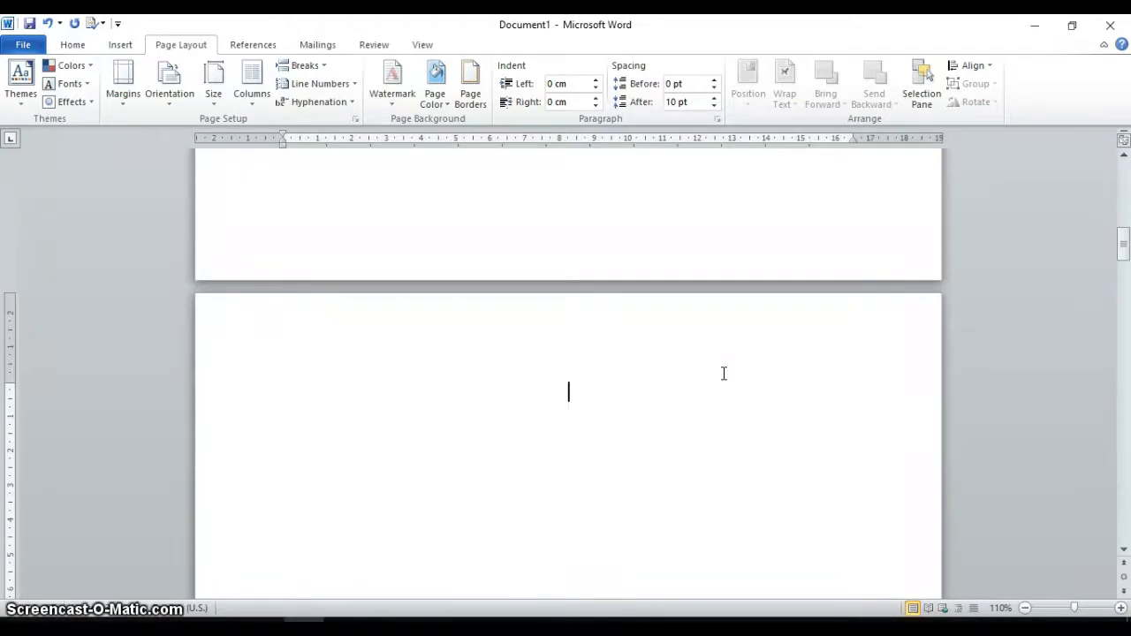
pyautogui.write('LAMPIRAN')
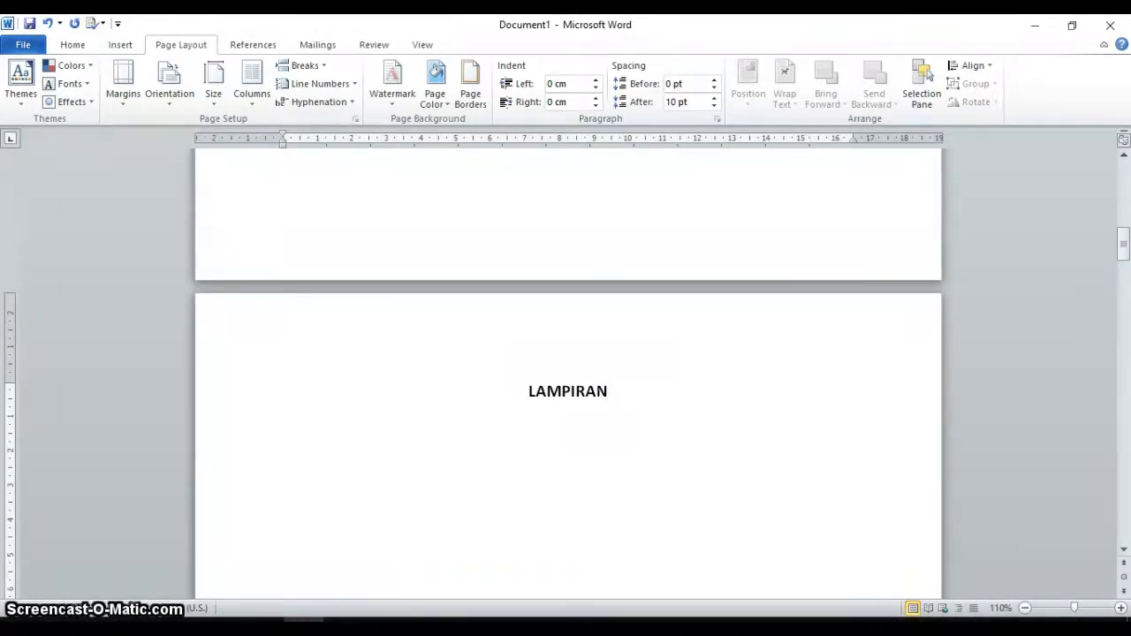
pyautogui.click(719, 374)
# Step: Insert a table with ten columns and two rows below the LAMPIRAN heading
pyautogui.click(494, 426)
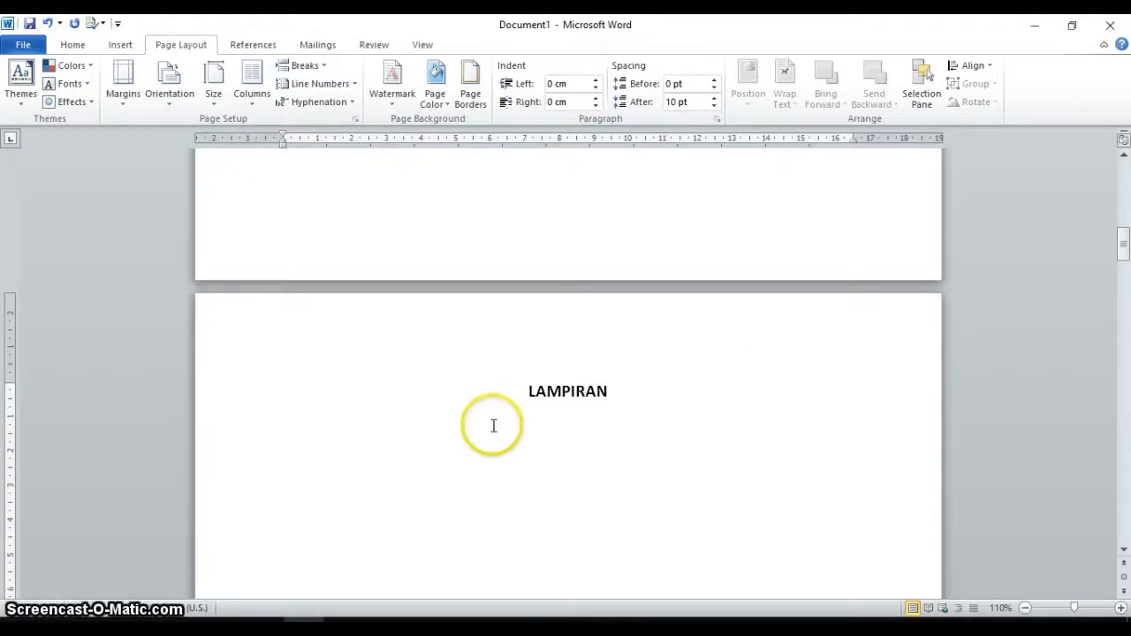
pyautogui.click(118, 49)
pyautogui.click(130, 103)
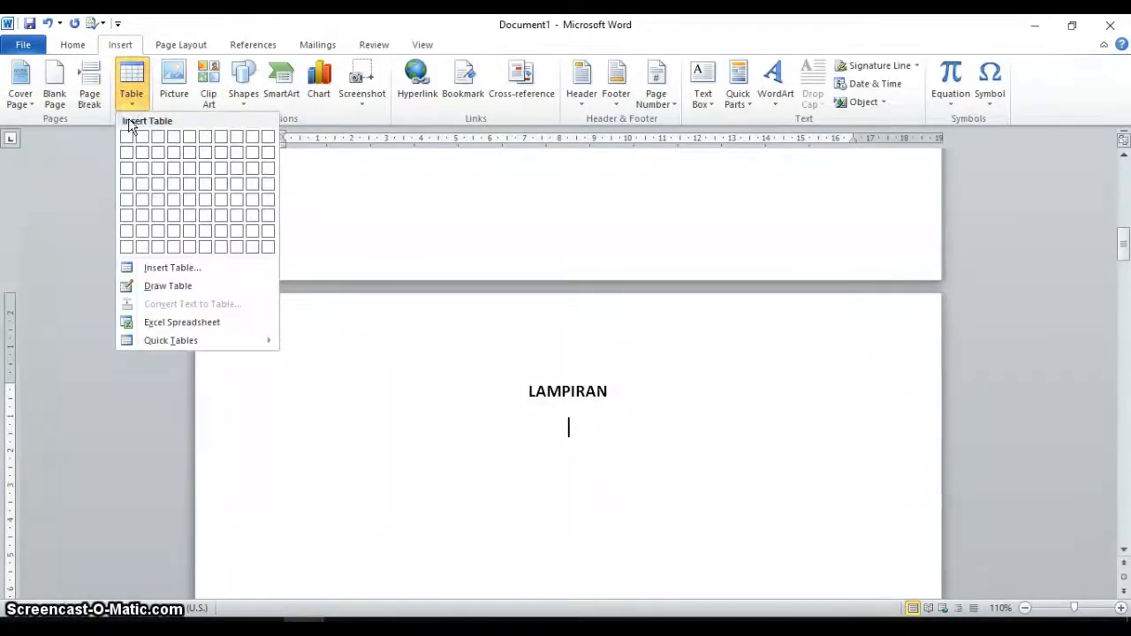
pyautogui.click(263, 157)
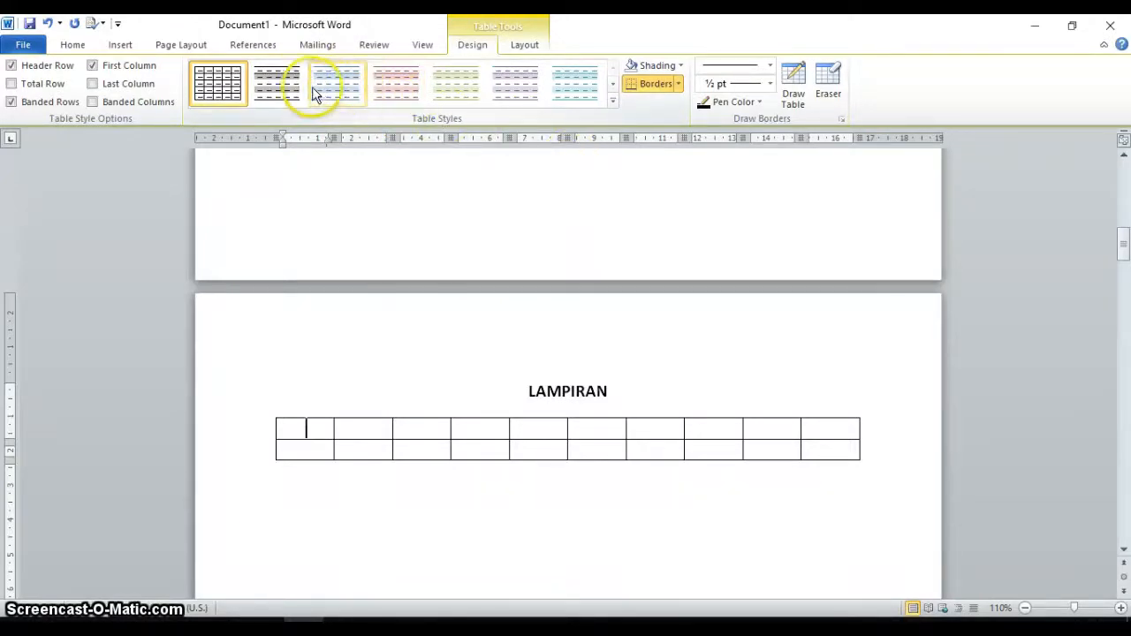
# Step: Try several built-in styles on the table and settle on the light green one with full grid lines and banded rows
pyautogui.click(290, 93)
pyautogui.click(328, 88)
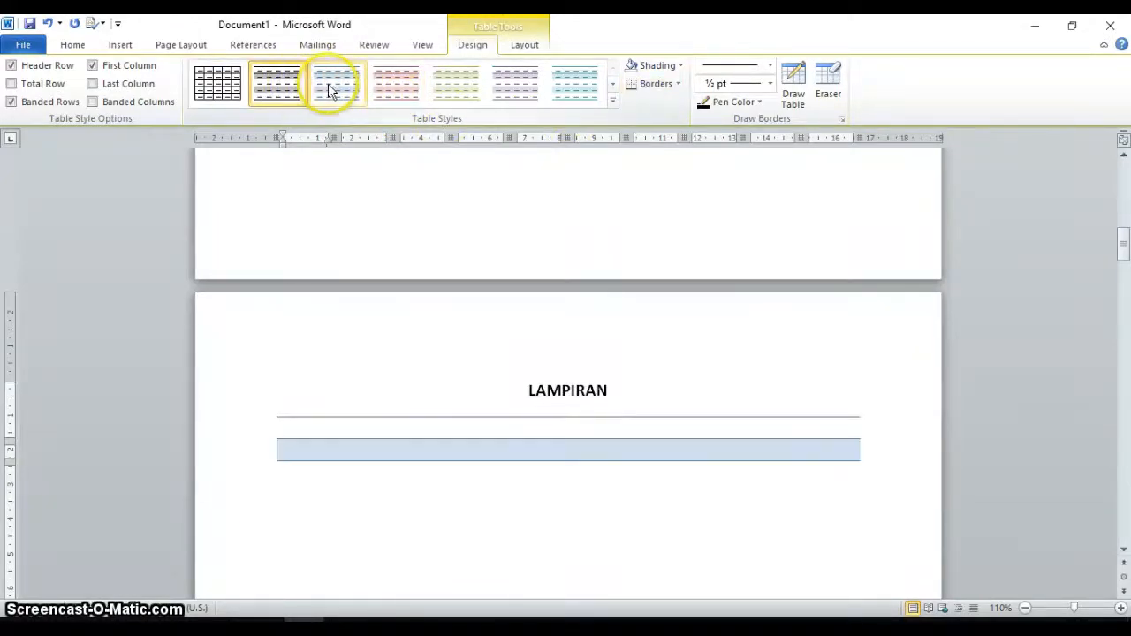
pyautogui.click(610, 102)
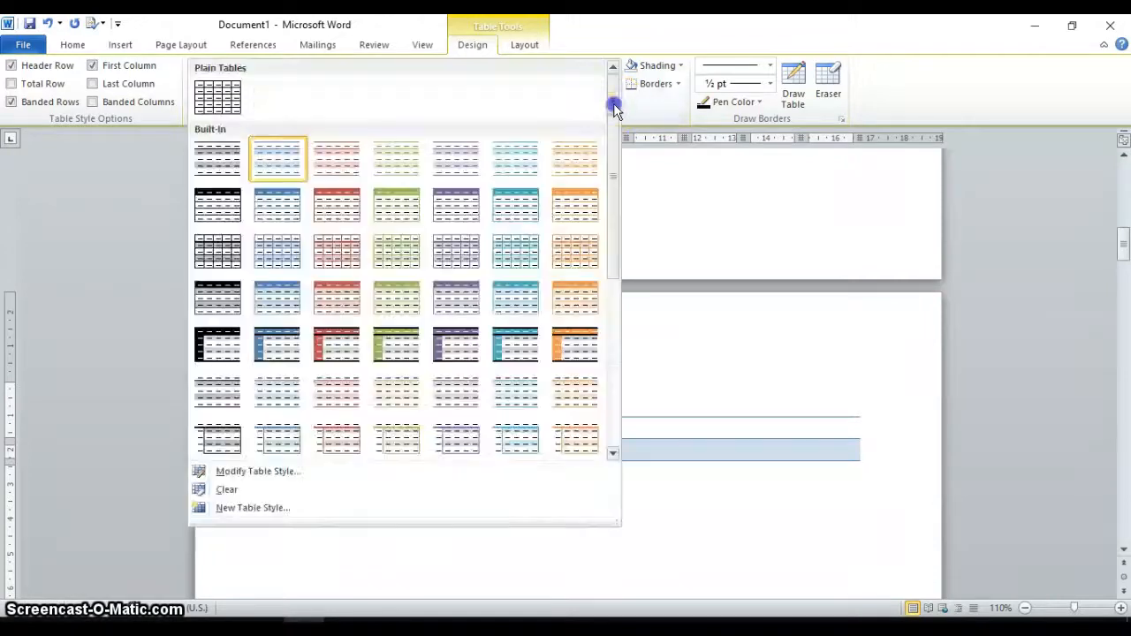
pyautogui.click(407, 349)
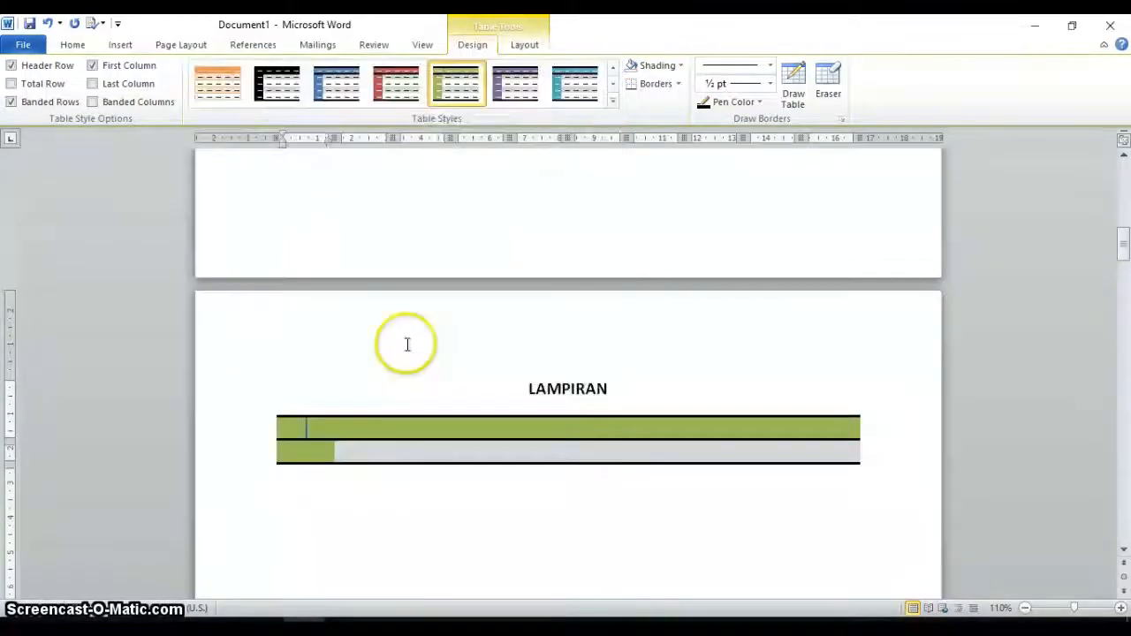
pyautogui.click(613, 105)
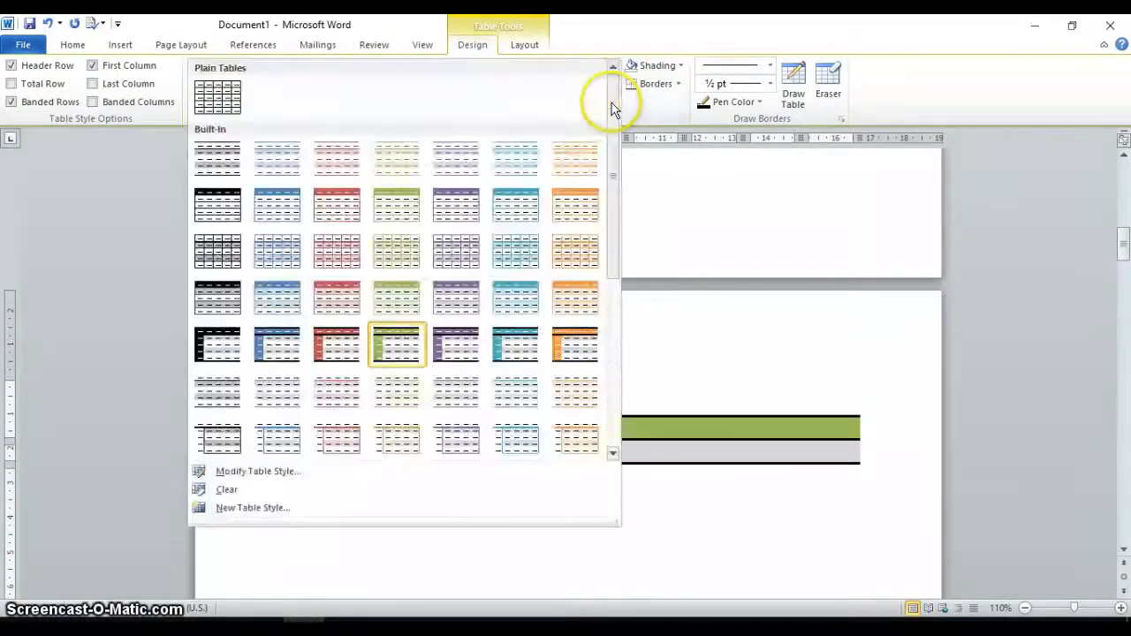
pyautogui.click(394, 254)
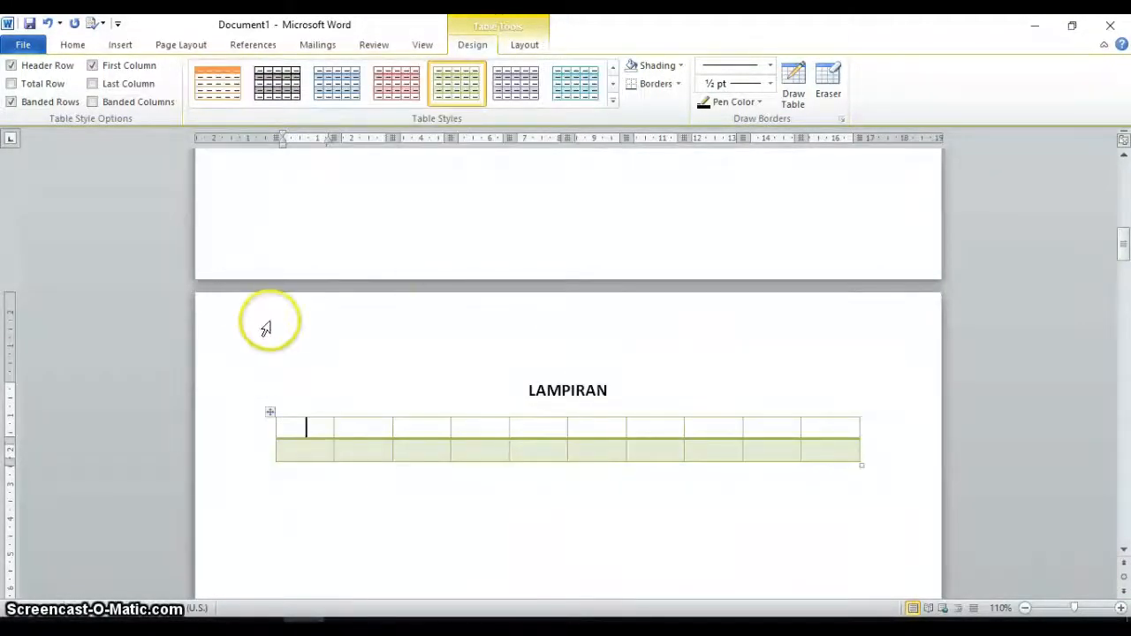
# Step: Set the page orientation to landscape from the start of the LAMPIRAN heading, applied to this point forward
pyautogui.click(512, 389)
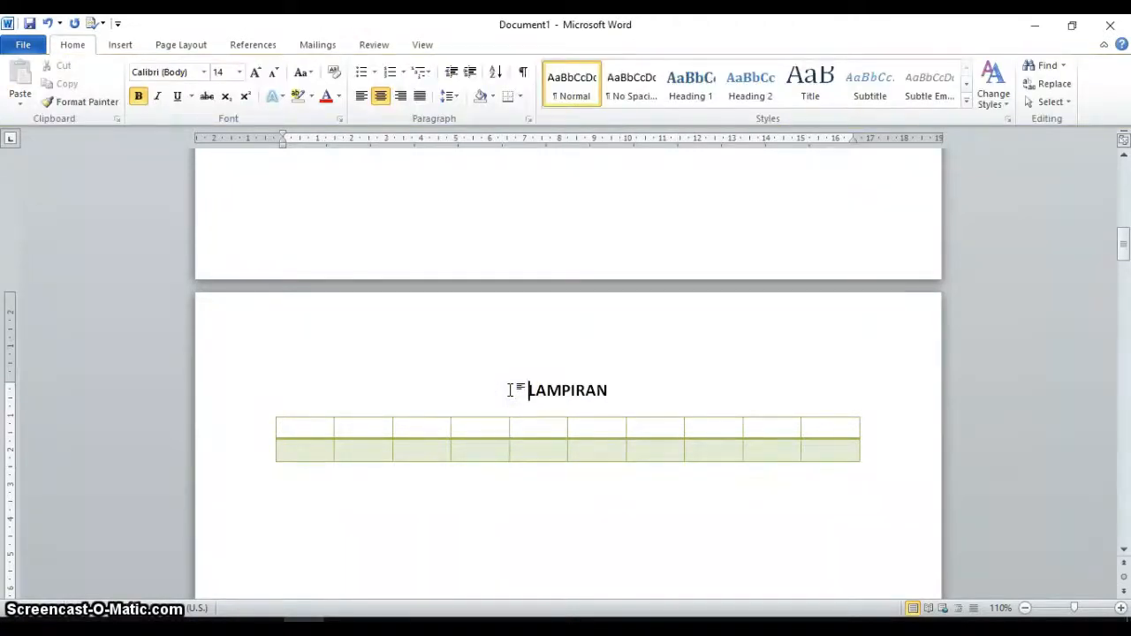
pyautogui.click(182, 44)
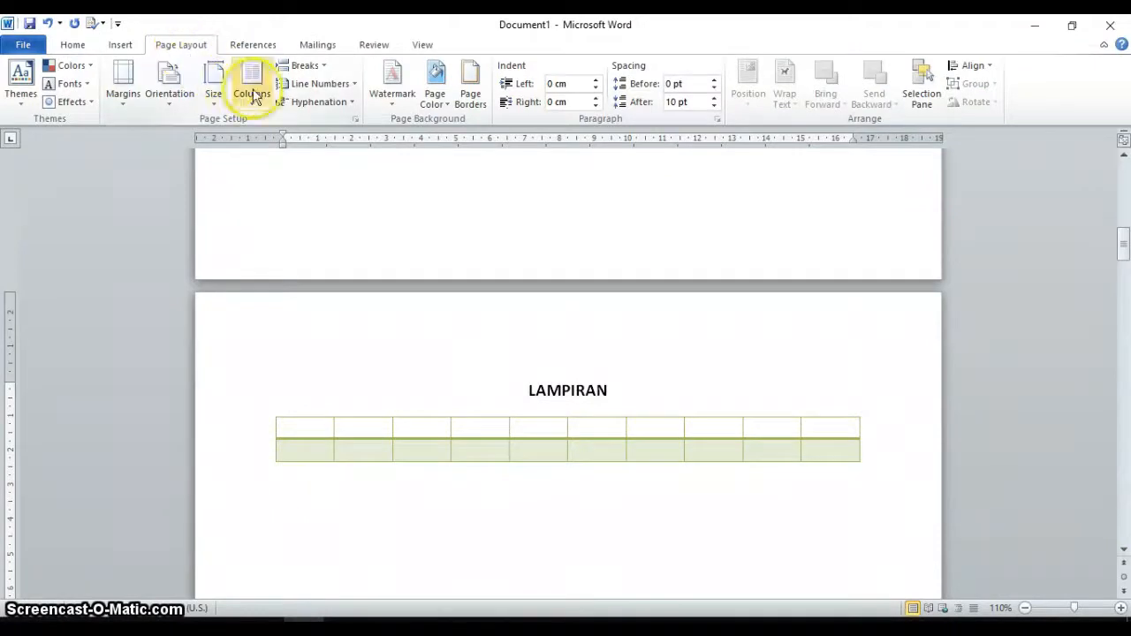
pyautogui.click(355, 120)
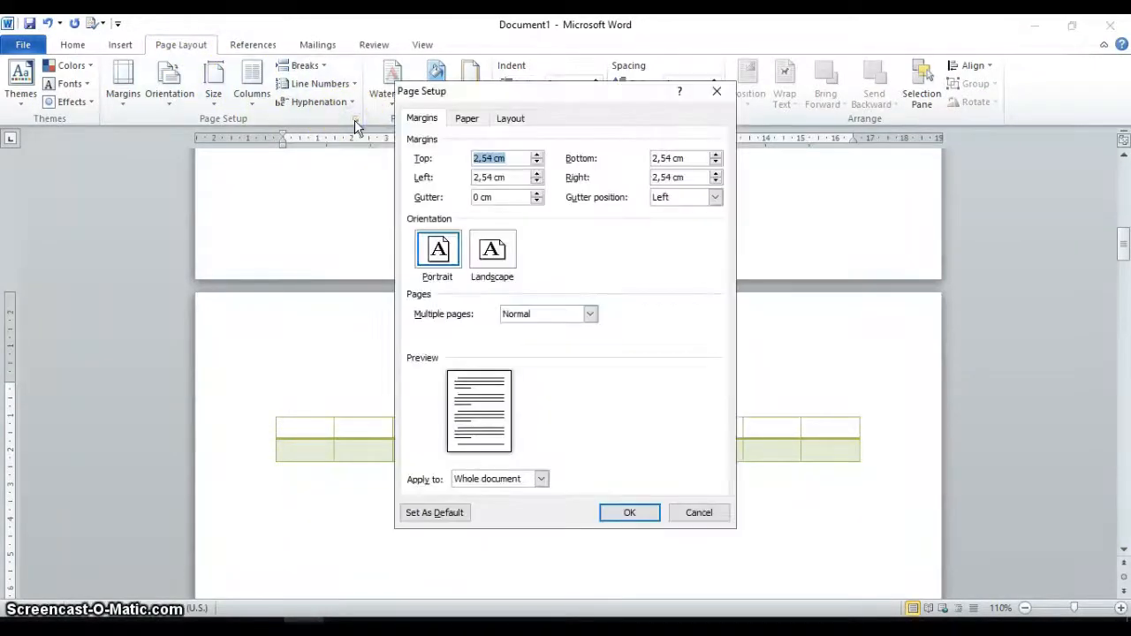
pyautogui.click(505, 254)
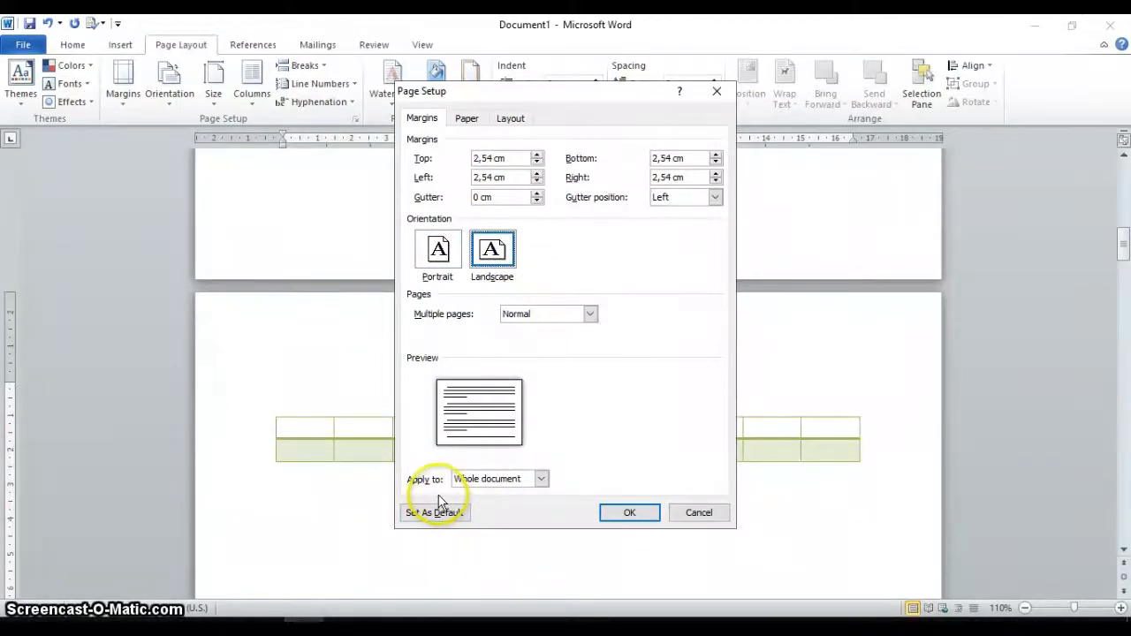
pyautogui.click(539, 480)
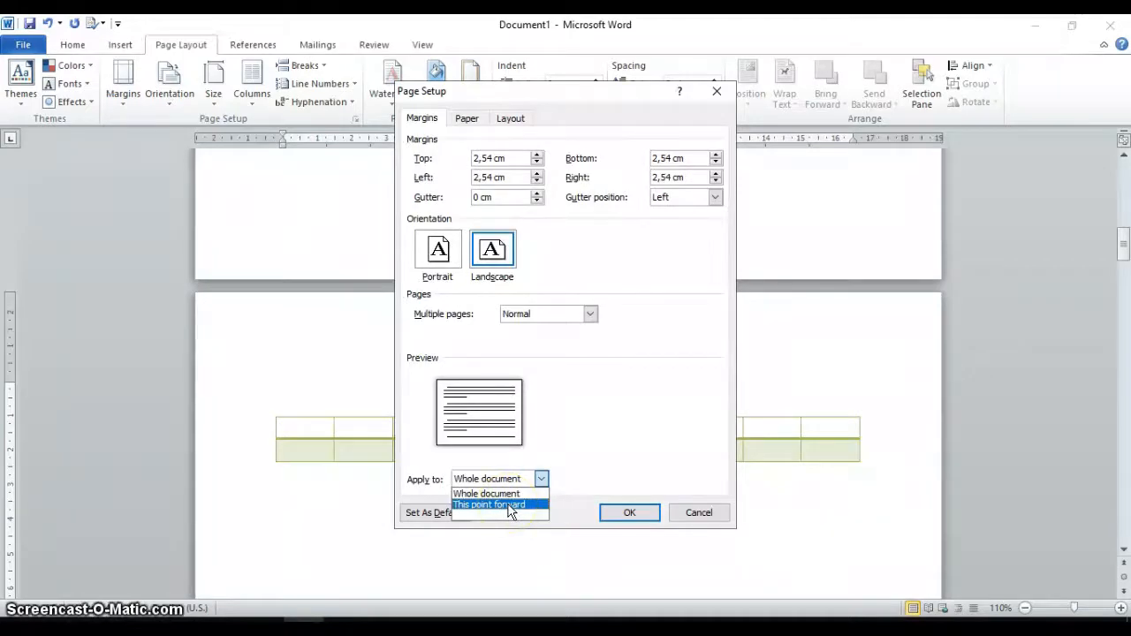
pyautogui.click(510, 505)
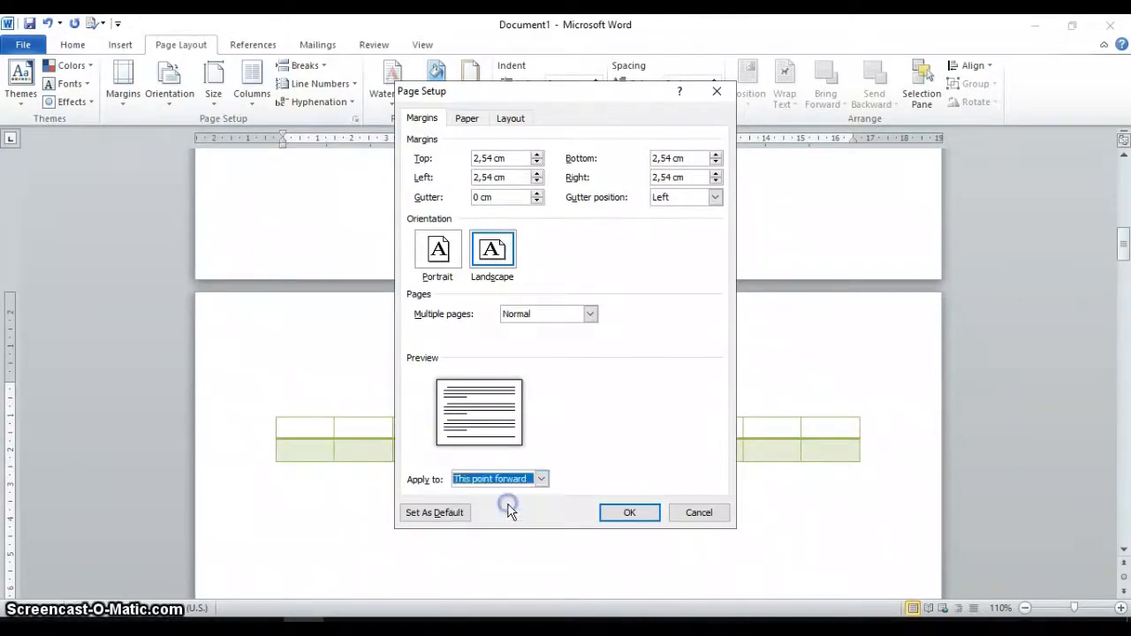
pyautogui.click(627, 522)
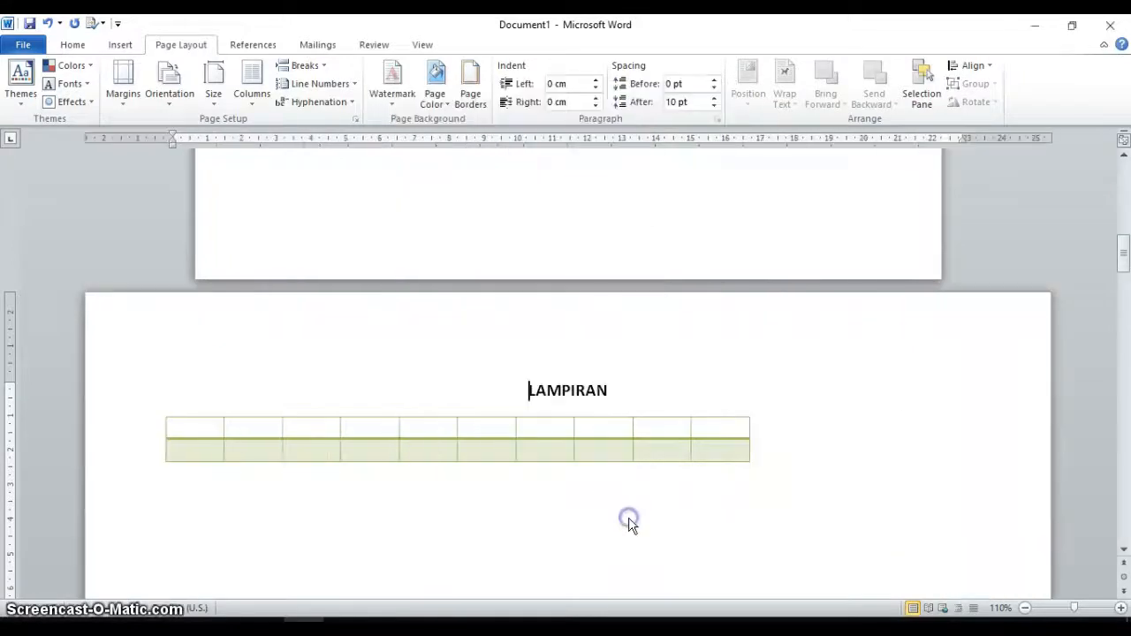
# Step: Widen the table's last column so the table reaches the right margin of the landscape page
pyautogui.click(714, 428)
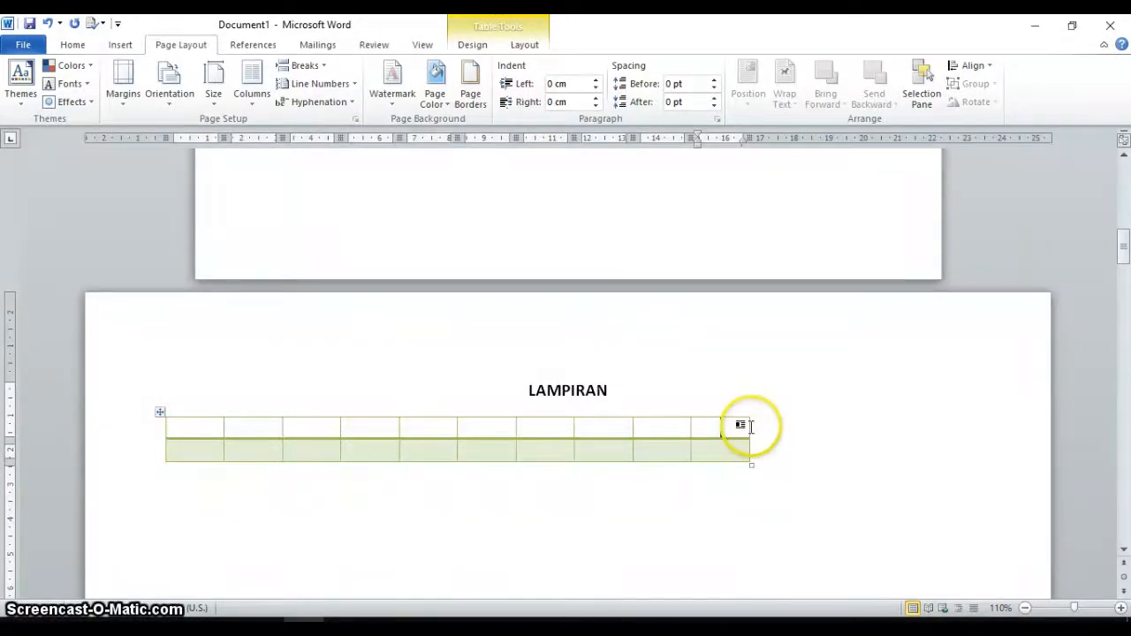
pyautogui.moveTo(749, 428); pyautogui.dragTo(979, 428)
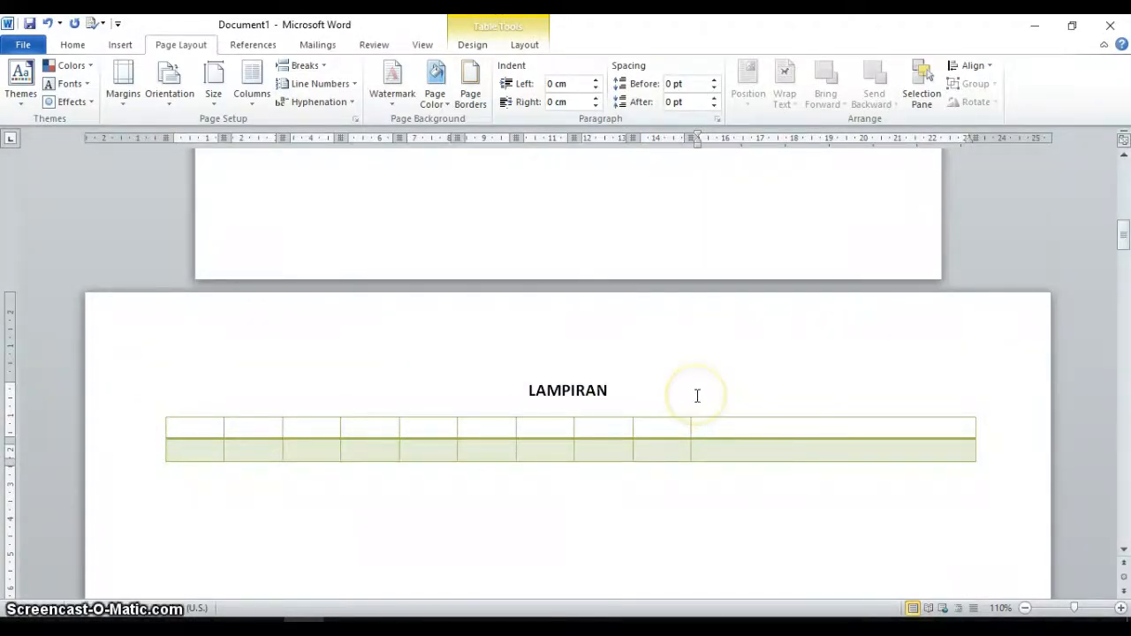
# Step: Enter the heading "BAB II" with "LANDASAN TEORI" on the line below it, at the start of the page after LAMPIRAN
pyautogui.scroll(-5, 697, 396)
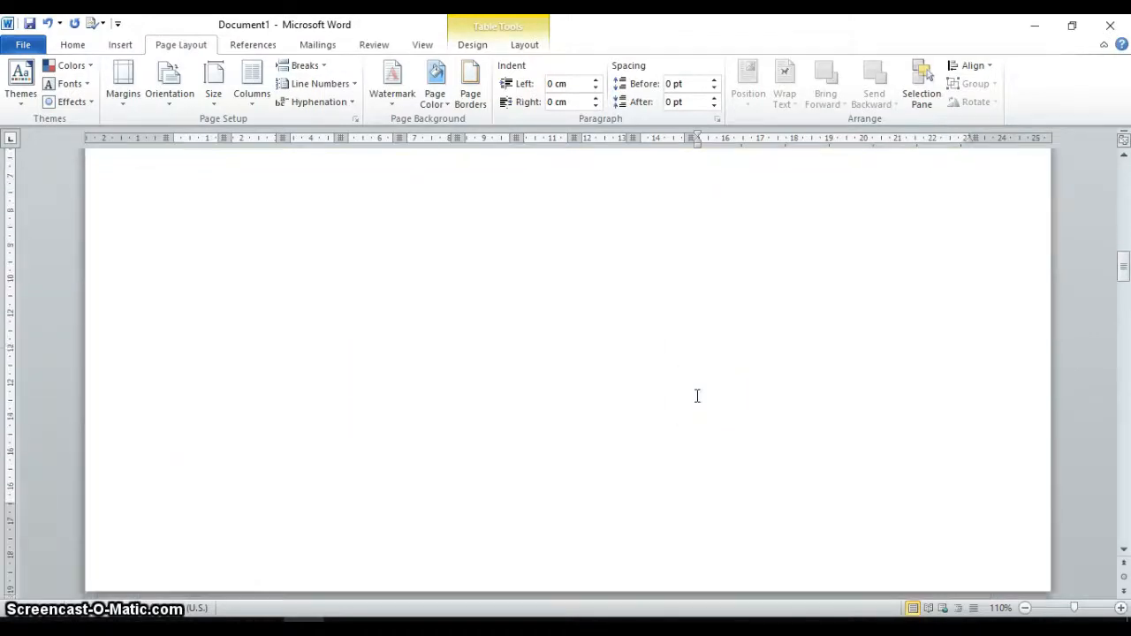
pyautogui.scroll(-4, 697, 396)
pyautogui.scroll(-2, 698, 395)
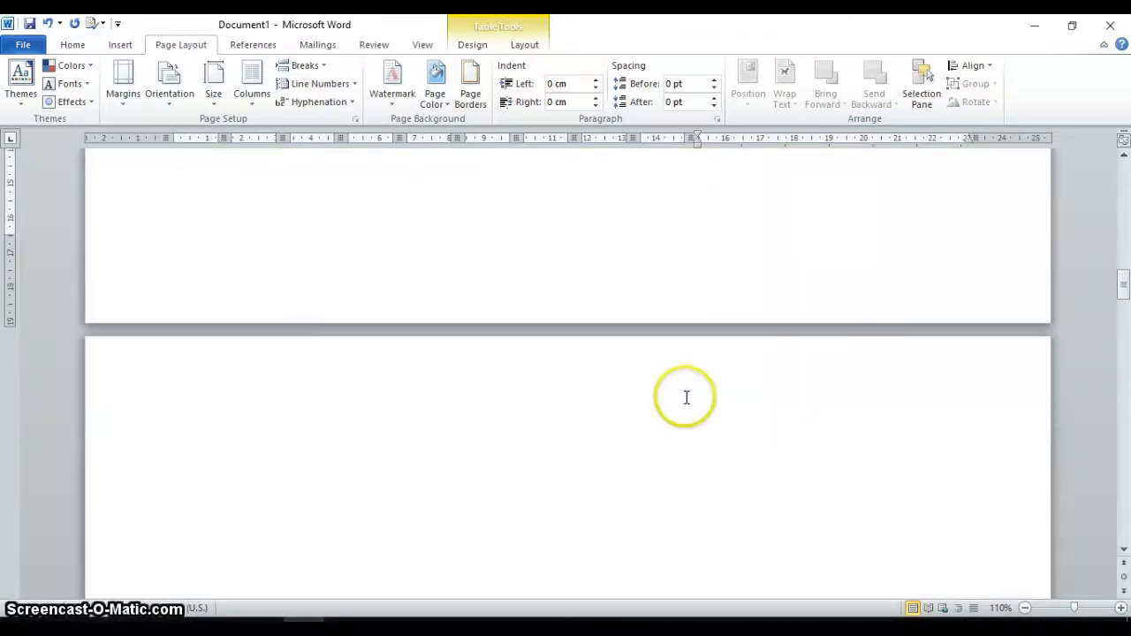
pyautogui.click(583, 421)
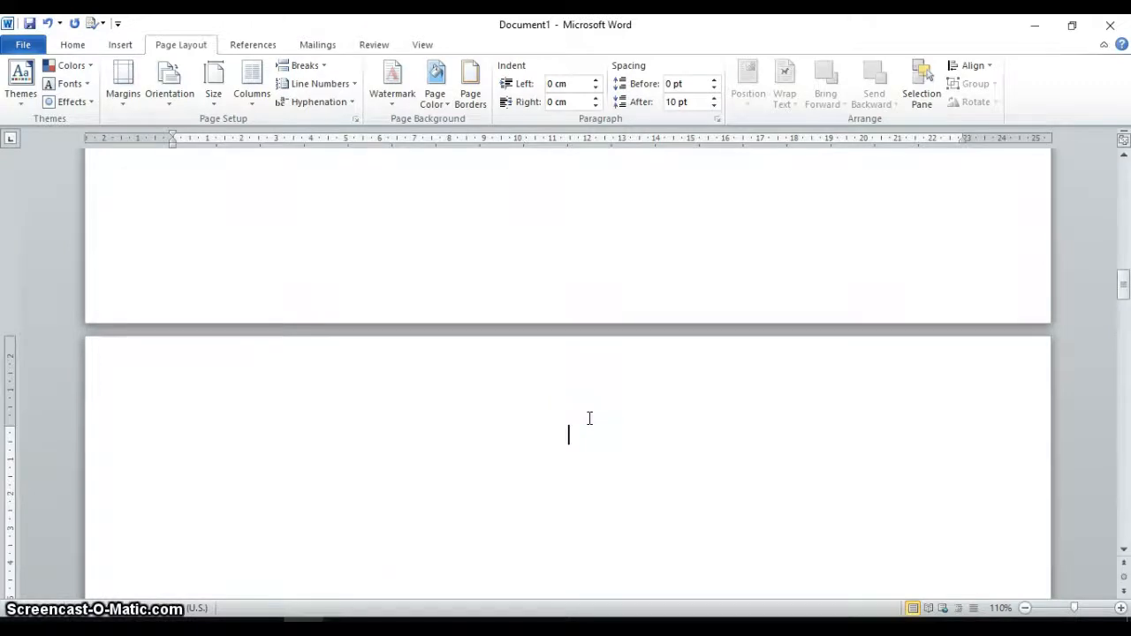
pyautogui.write('BAB')
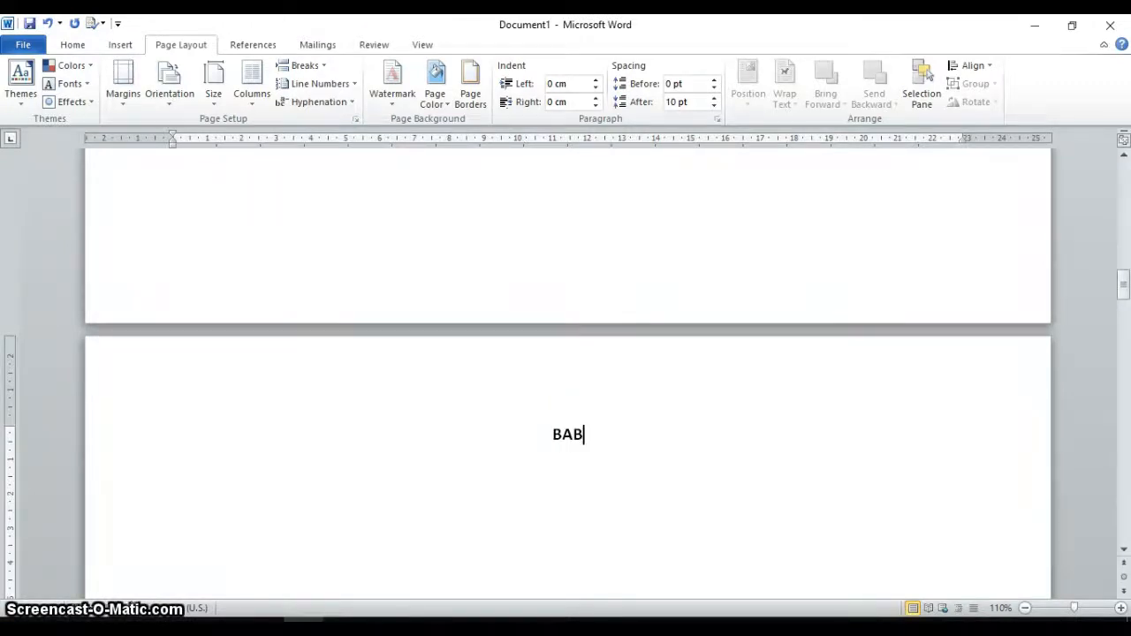
pyautogui.write(' II LANDASAN ')
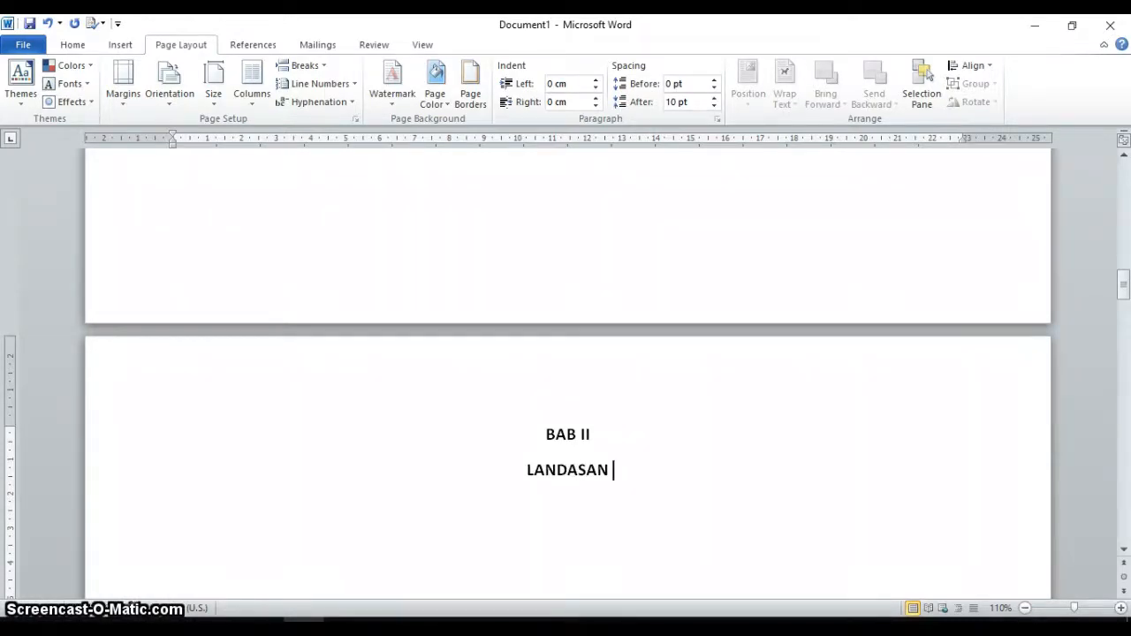
pyautogui.write('TEORI')
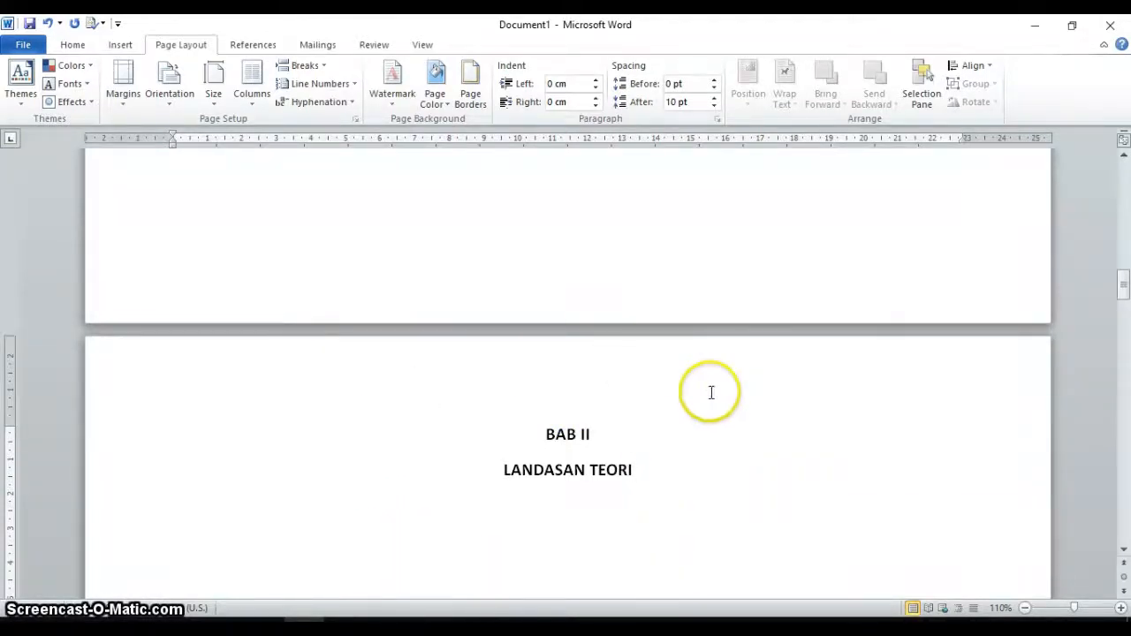
# Step: Set the page orientation to portrait from the start of the BAB II heading, applied to this point forward
pyautogui.click(521, 431)
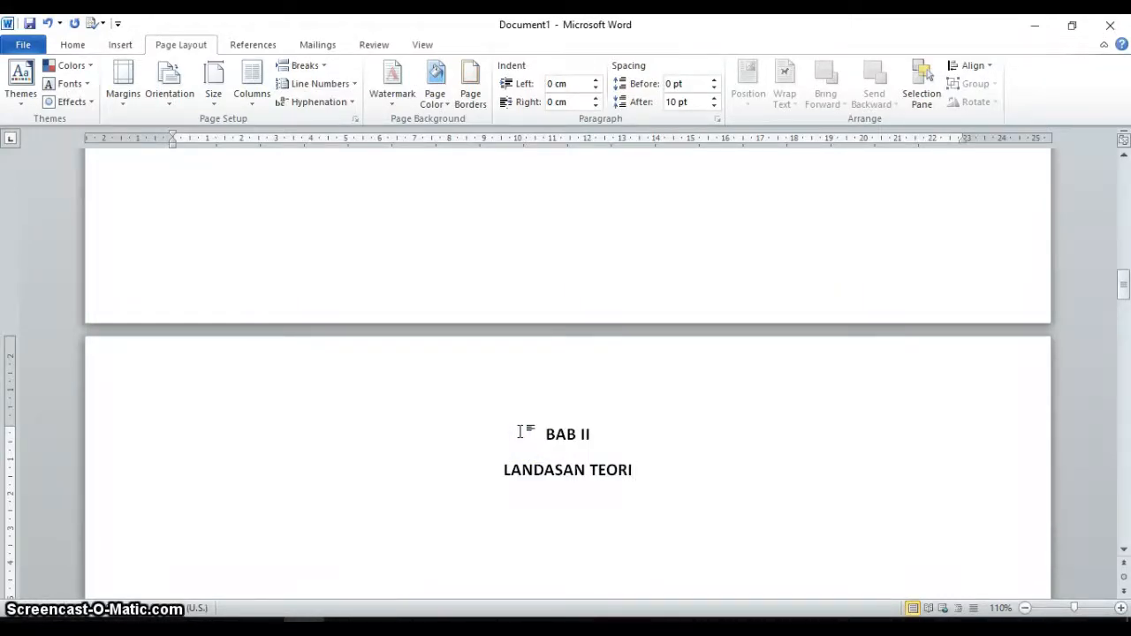
pyautogui.click(355, 120)
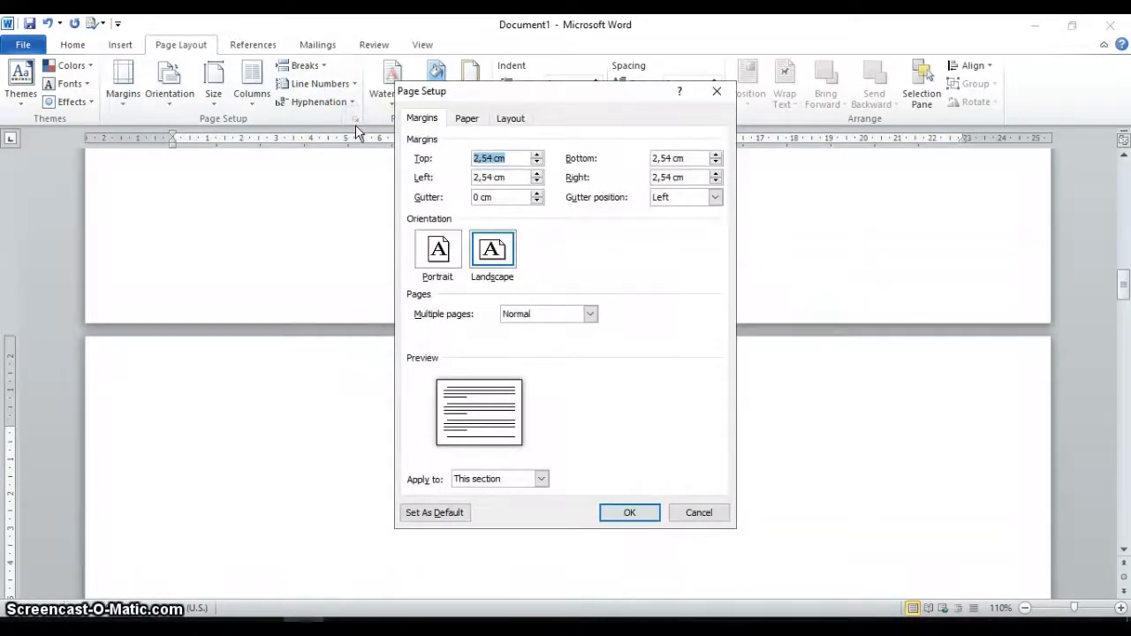
pyautogui.click(439, 252)
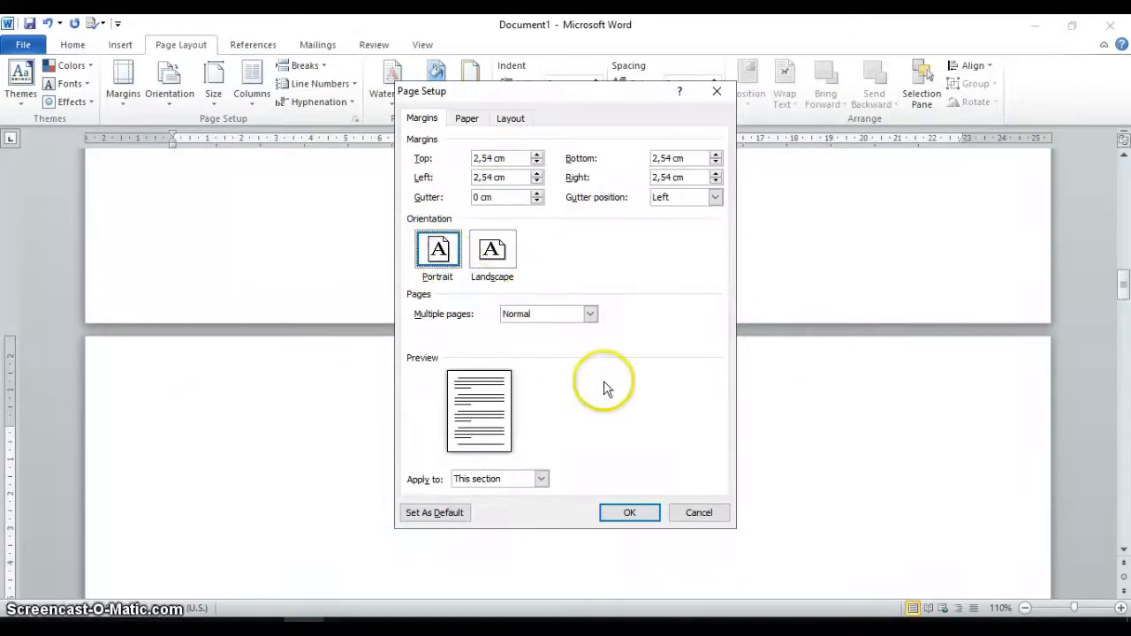
pyautogui.click(543, 480)
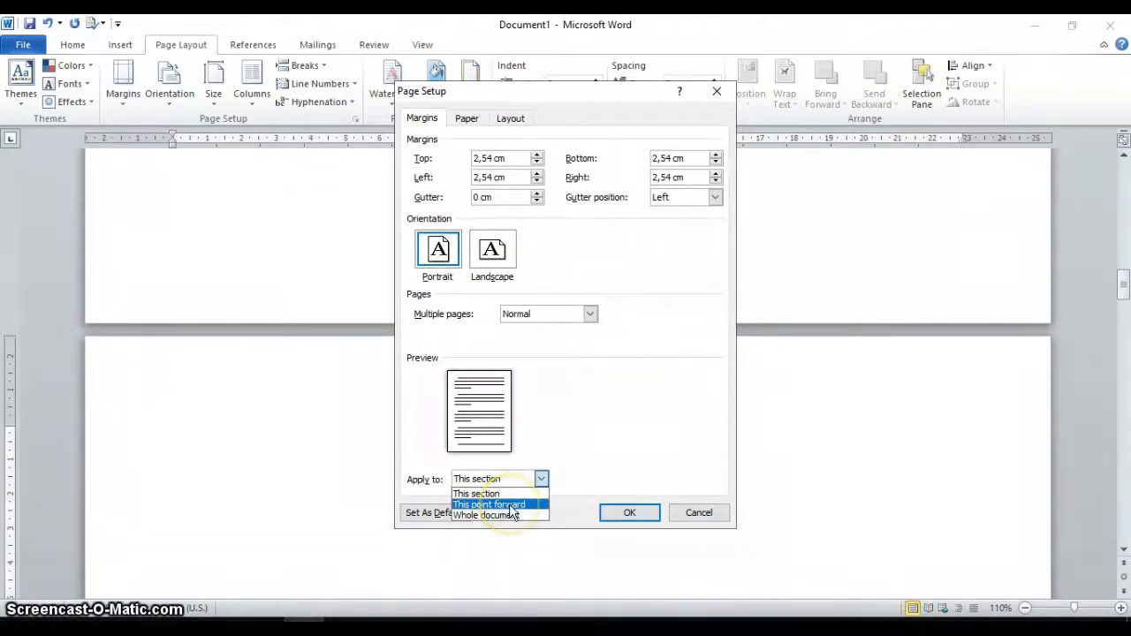
pyautogui.click(509, 504)
pyautogui.click(629, 514)
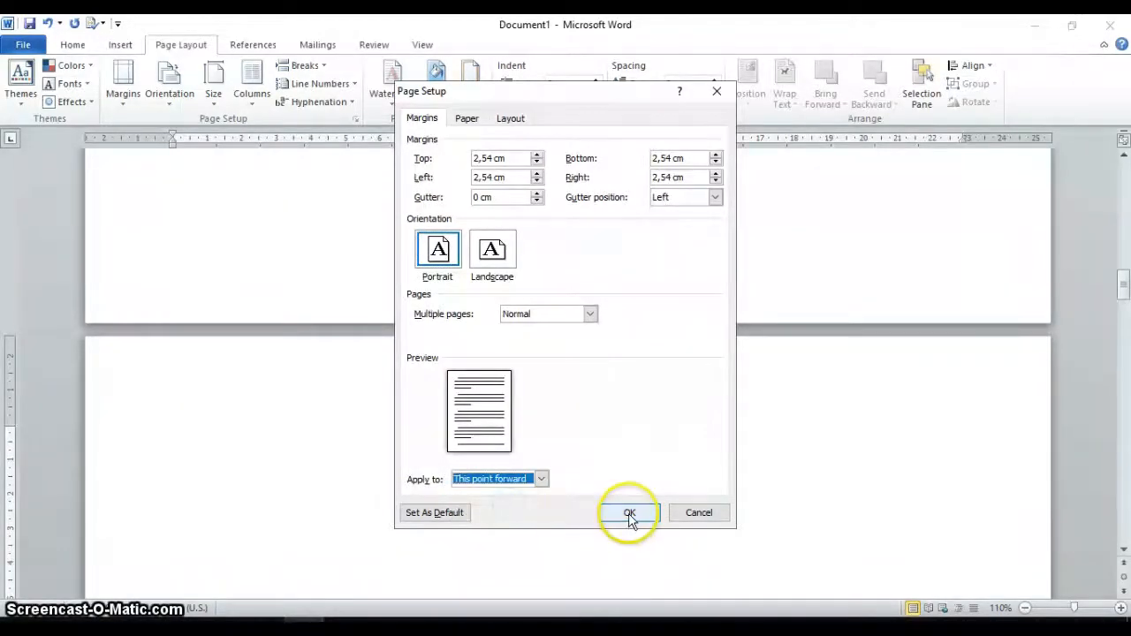
# Step: Zoom the document out to 20% and examine the orientation of all its pages side by side
pyautogui.scroll(1, 643, 469)
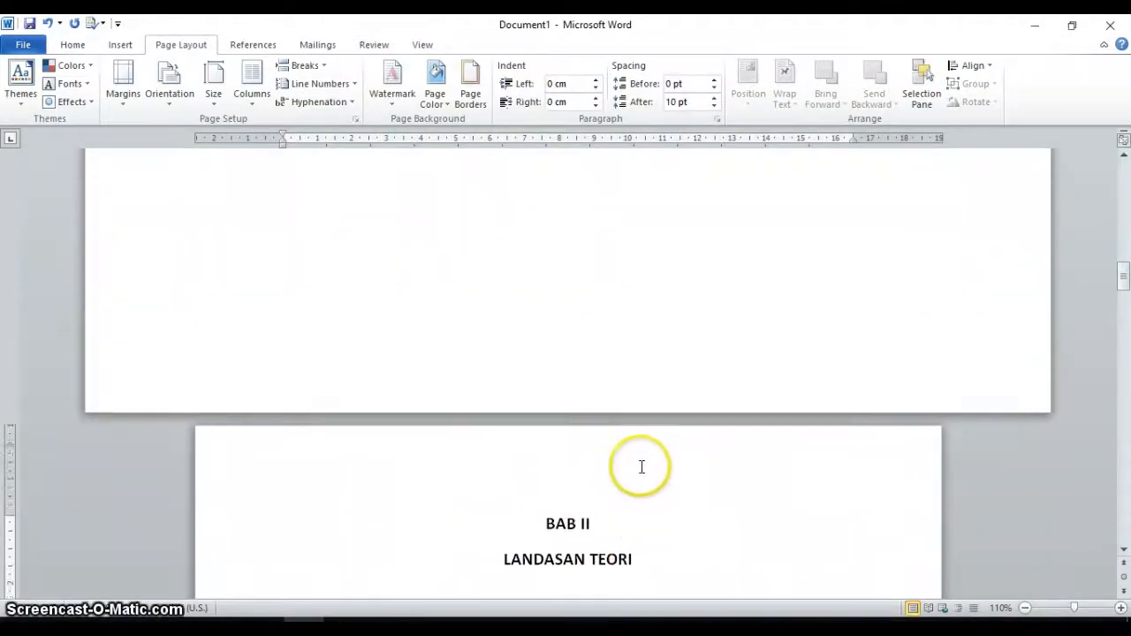
pyautogui.scroll(-2, 641, 465)
pyautogui.scroll(1, 643, 458)
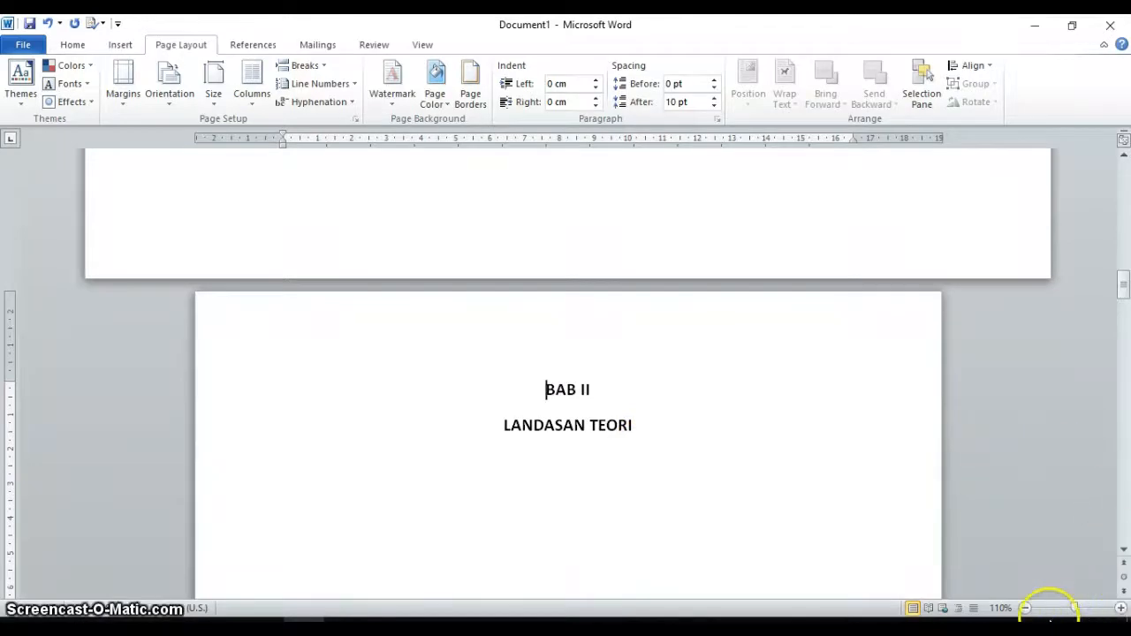
pyautogui.click(1025, 608)
pyautogui.click(1025, 608)
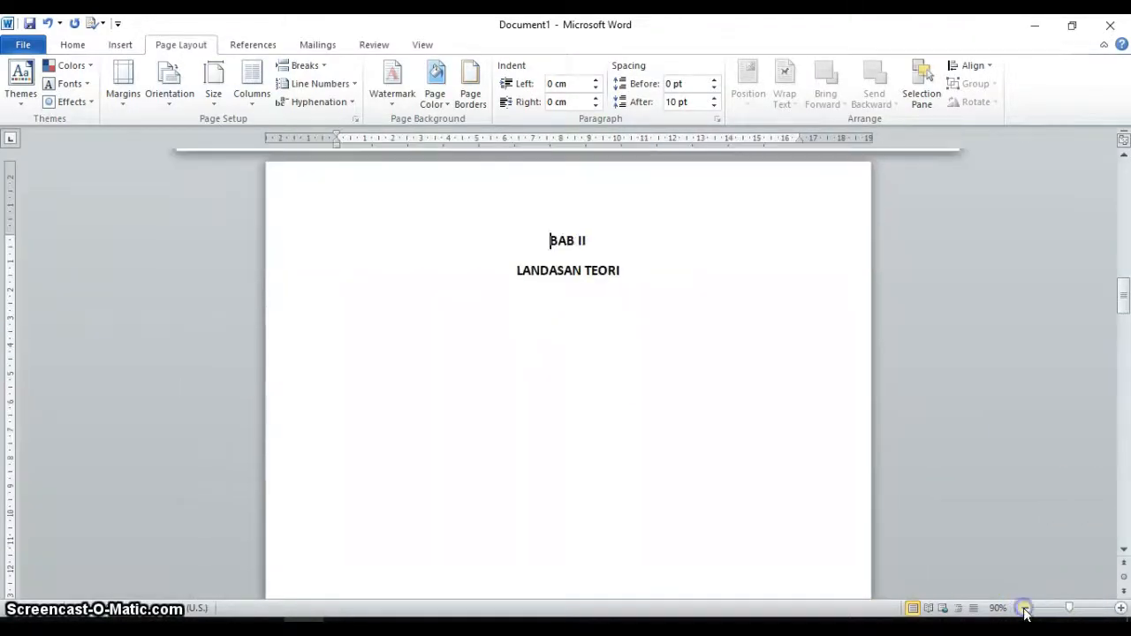
pyautogui.click(1025, 607)
pyautogui.click(1025, 609)
pyautogui.click(1025, 609)
pyautogui.click(1026, 609)
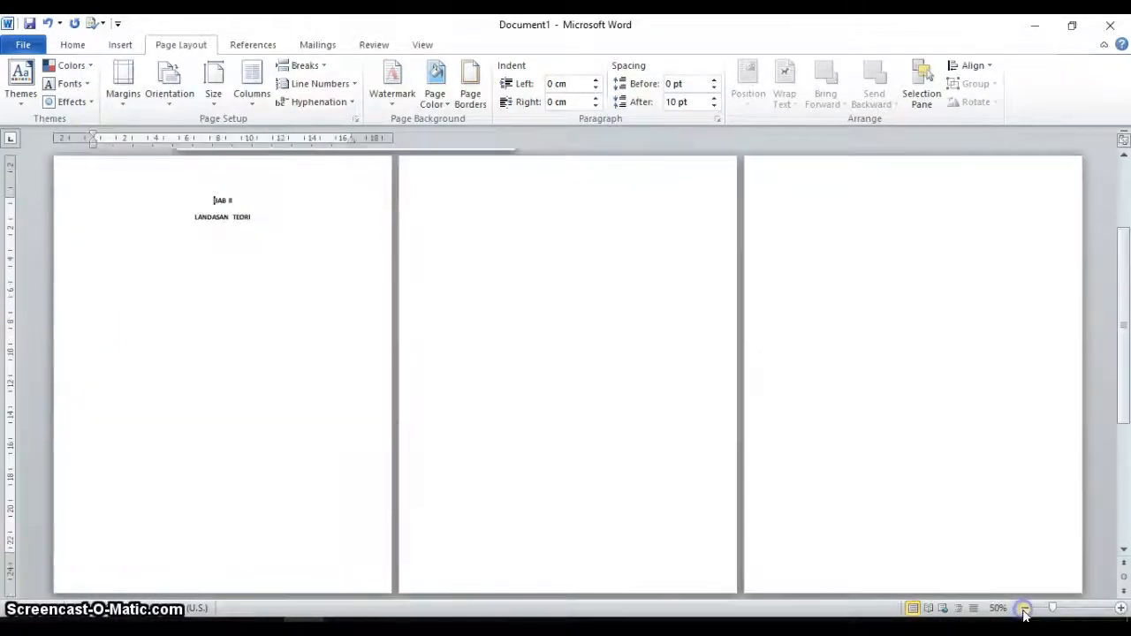
pyautogui.click(1025, 609)
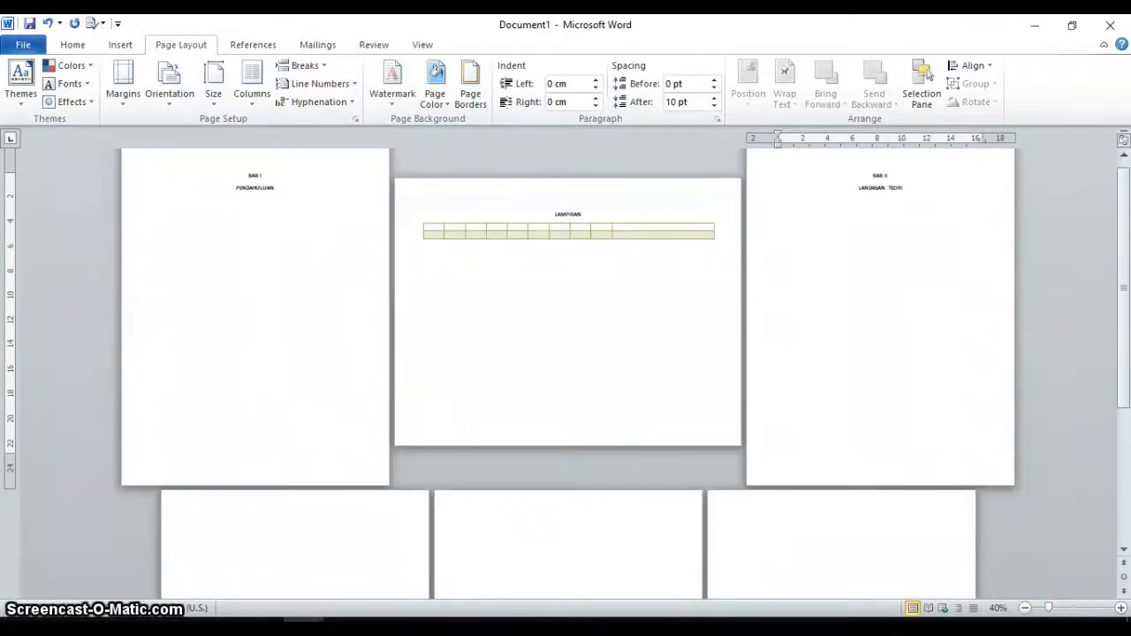
pyautogui.click(1025, 608)
pyautogui.click(1025, 608)
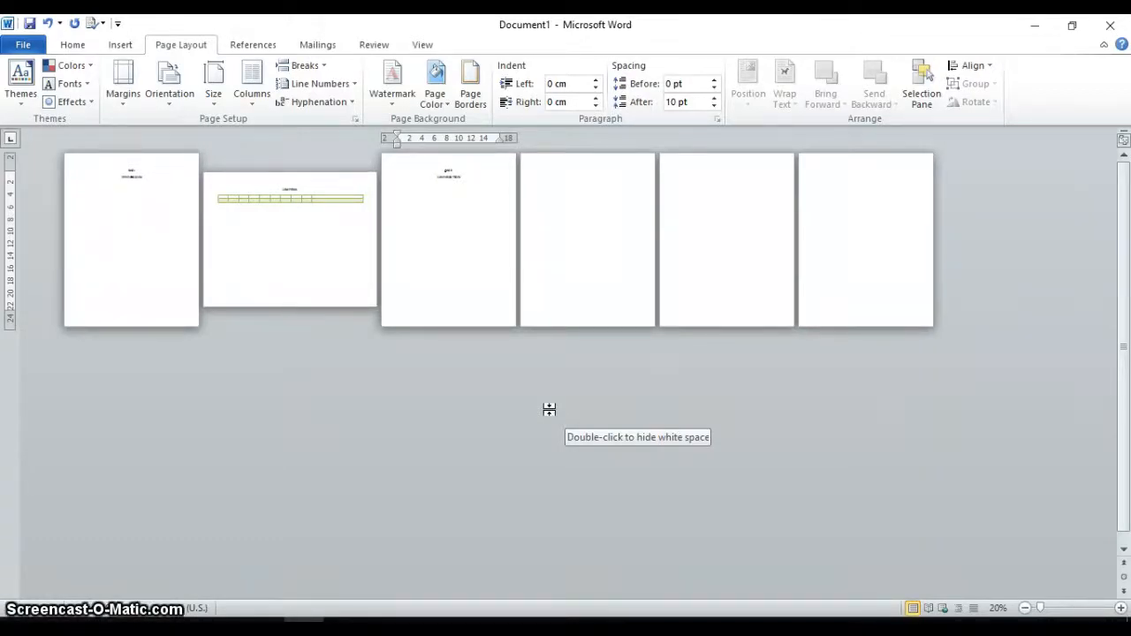
pyautogui.click(548, 411)
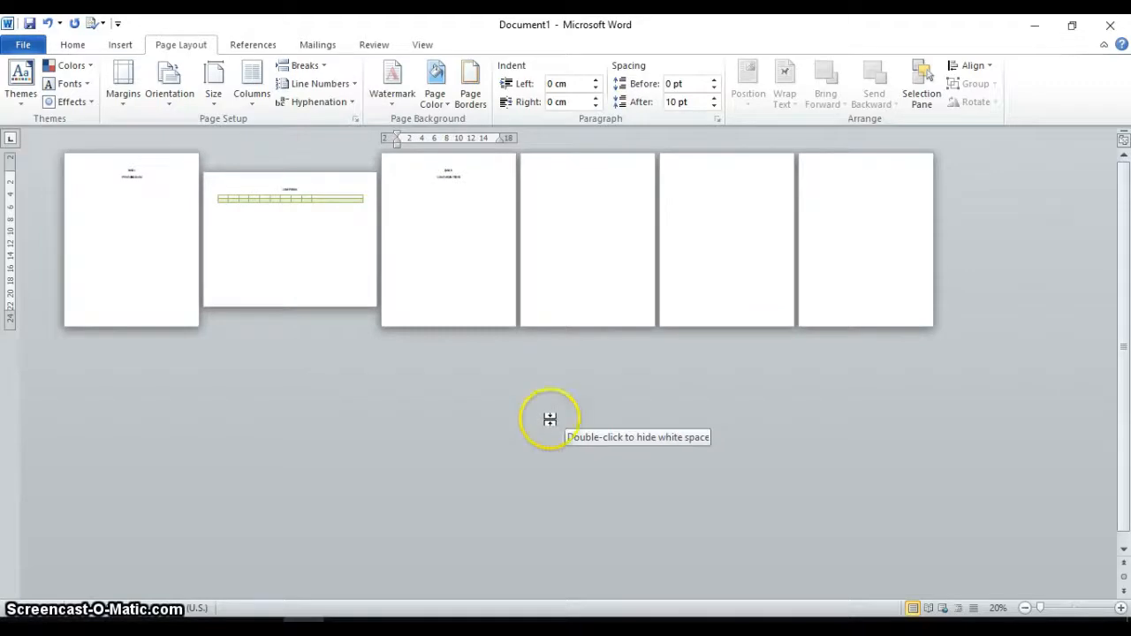